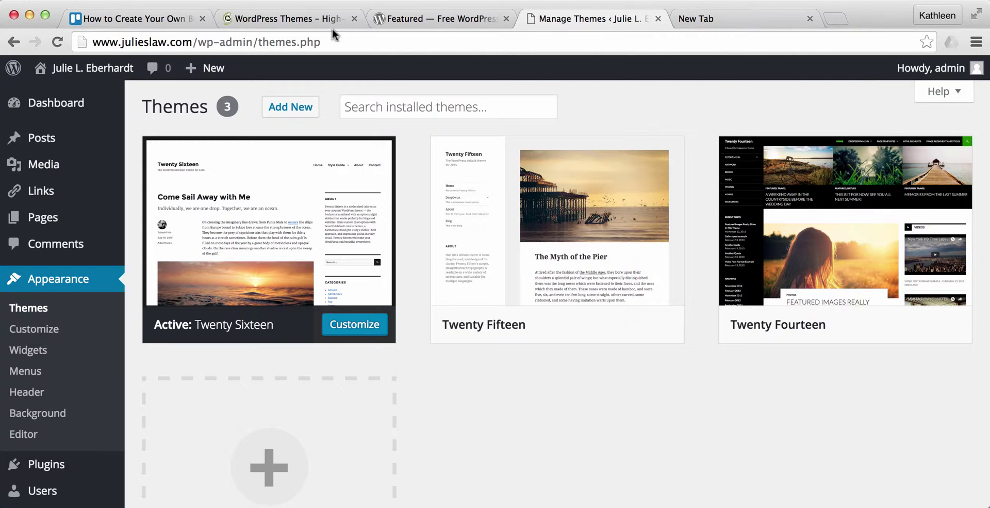
Open the WordPress dashboard home page and look over its widgets
left_click(58, 104)
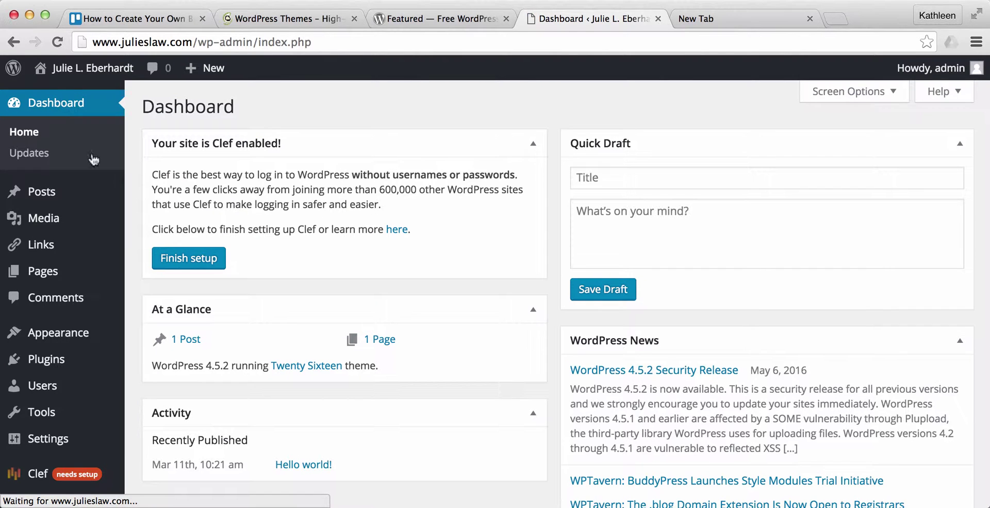
scroll(537, 336, "down", 3)
scroll(533, 336, "up", 3)
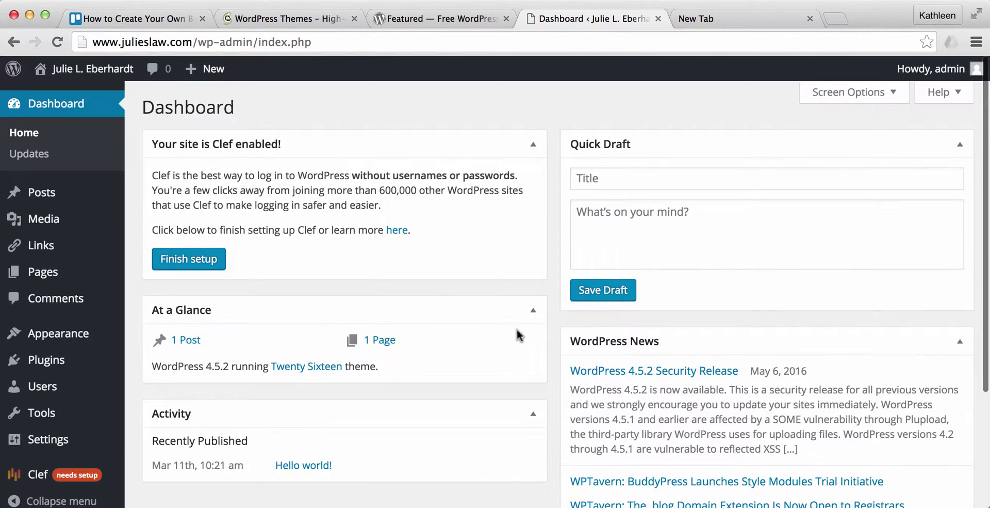
Open the site's installed themes page and review the themes available there
mouse_move(52, 338)
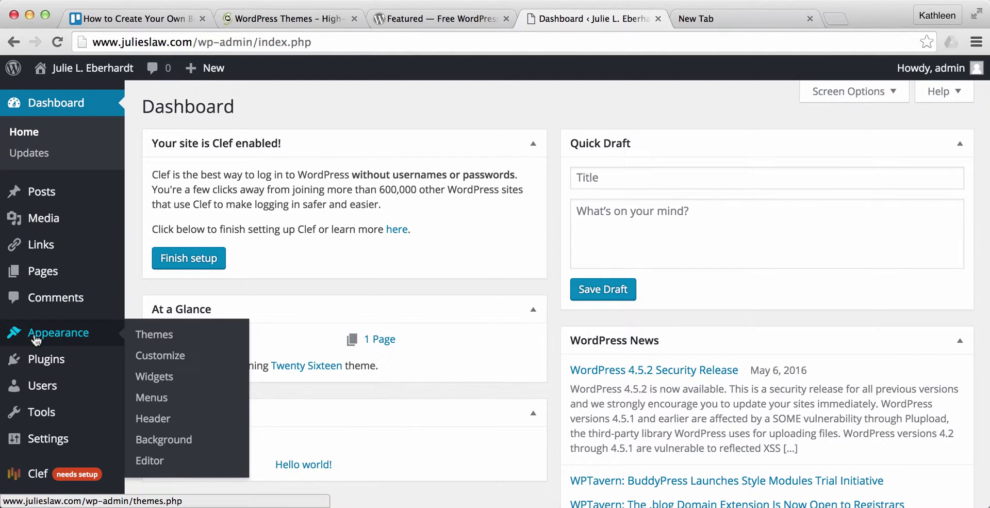
left_click(168, 338)
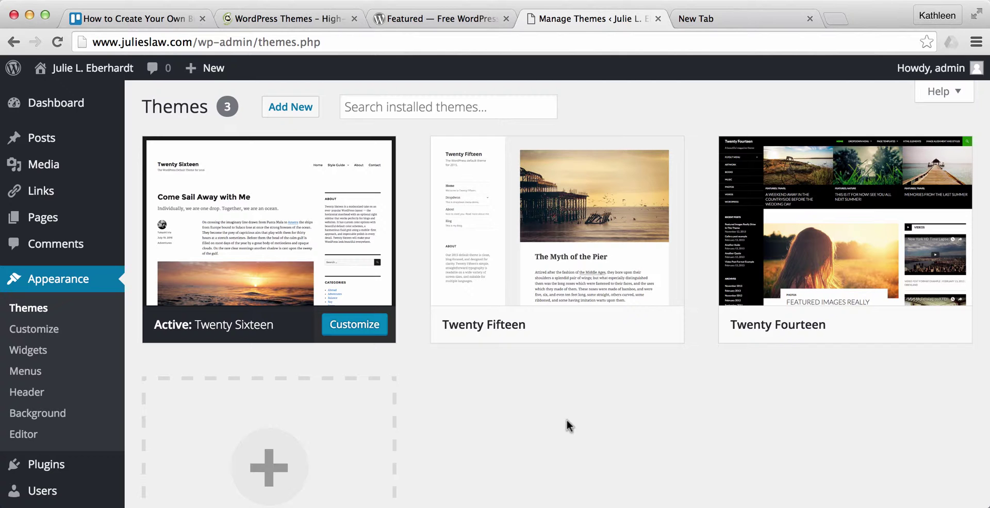
scroll(683, 235, "down", 5)
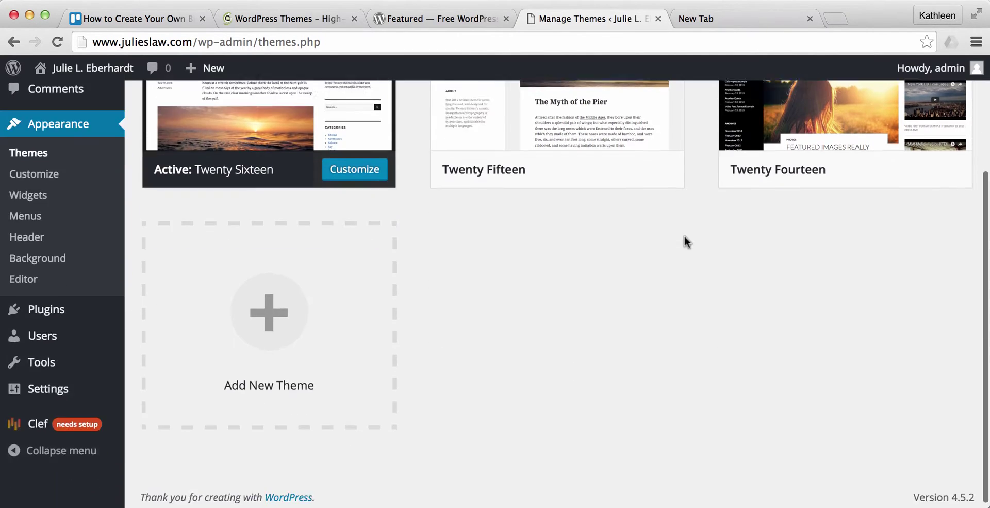
scroll(671, 258, "up", 5)
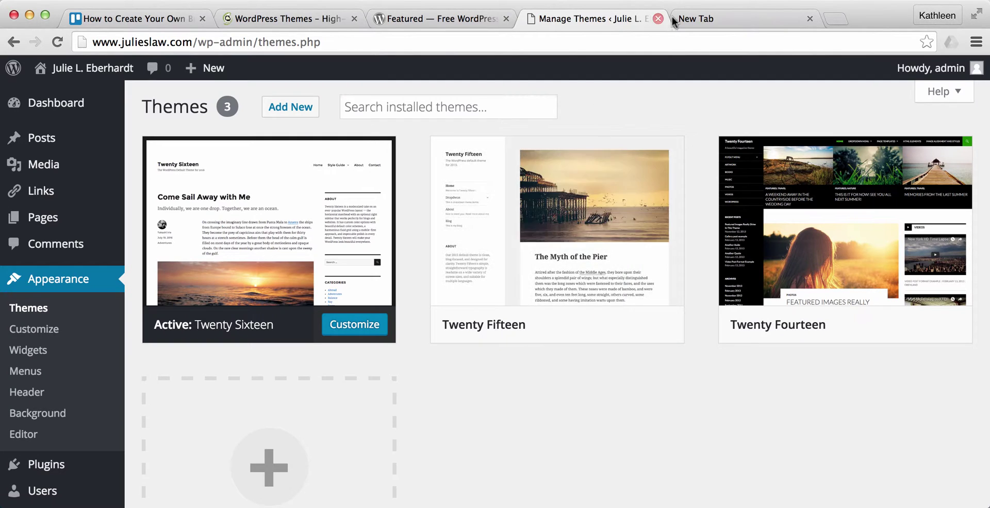
left_click(696, 21)
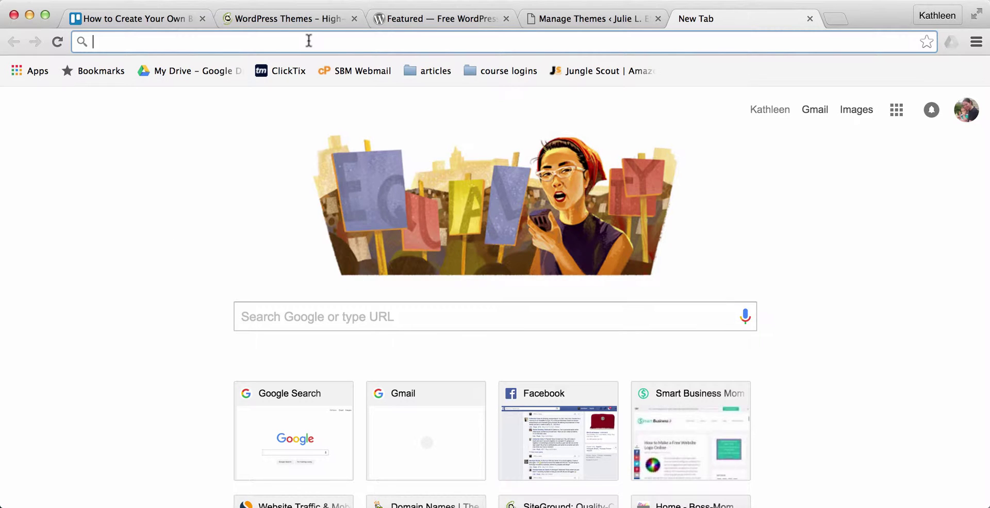
type("http://bit.ly/sbmgenesis")
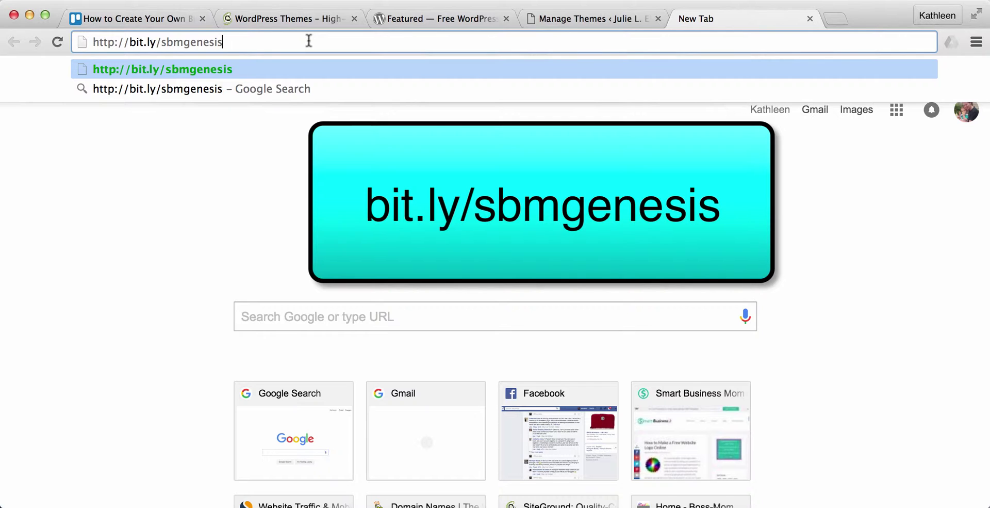
key("Return")
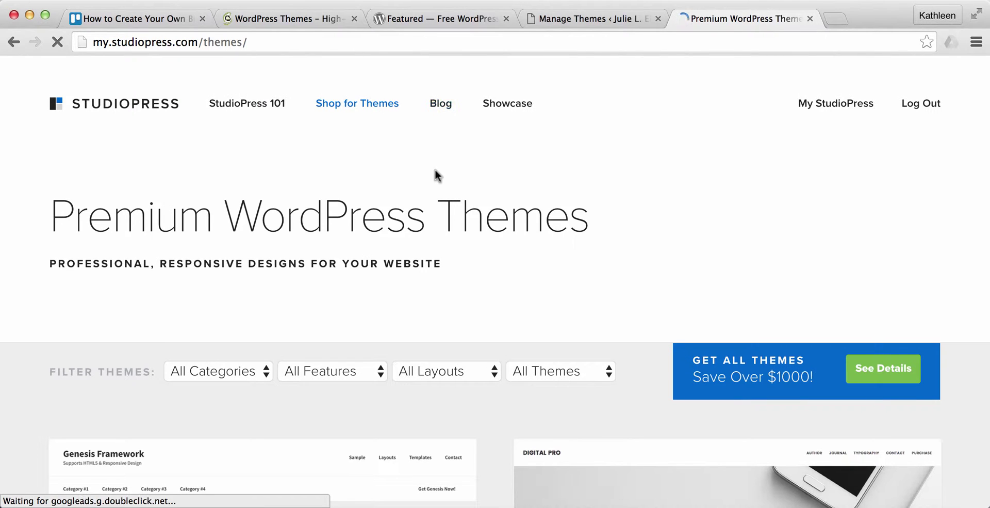
scroll(648, 226, "down", 4)
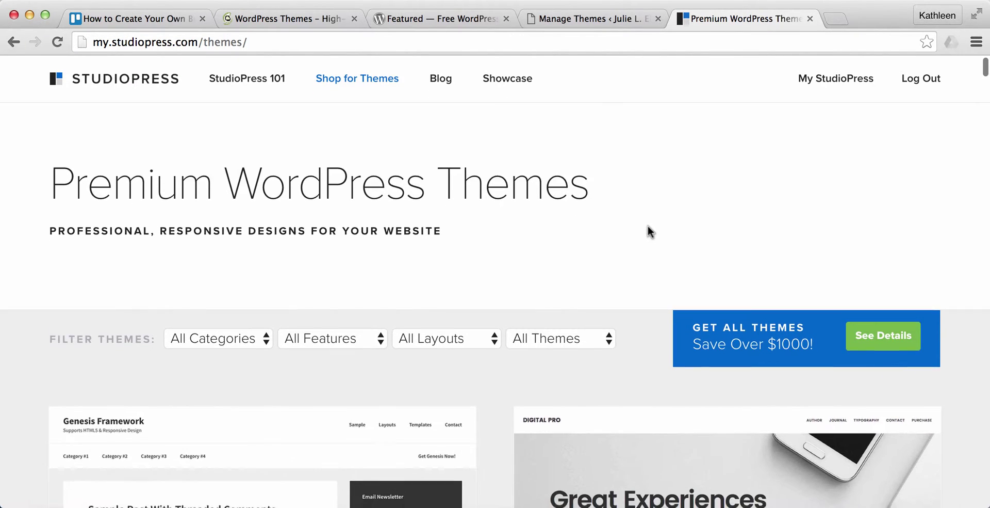
scroll(648, 228, "down", 1)
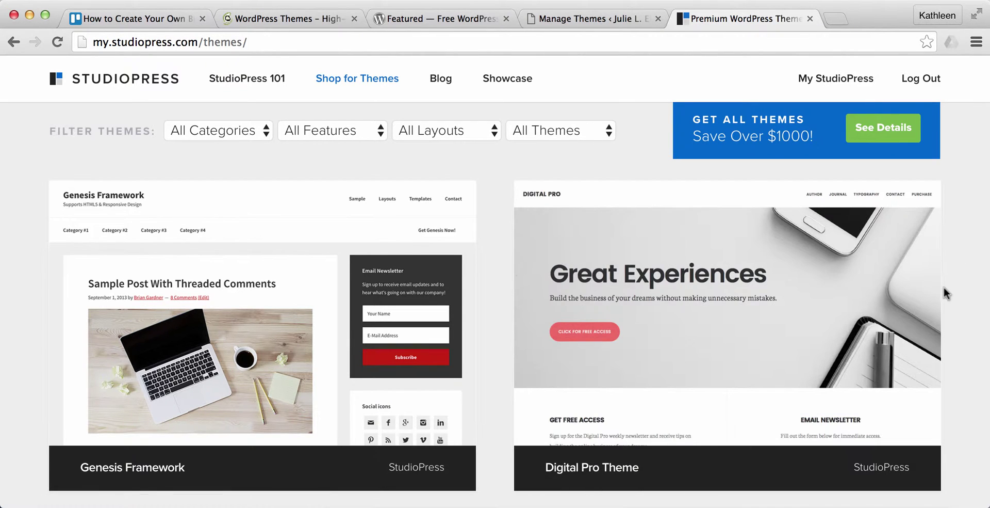
Open the StudioPress 101 page and read through its introduction and the Genesis Framework feature overview
mouse_move(799, 268)
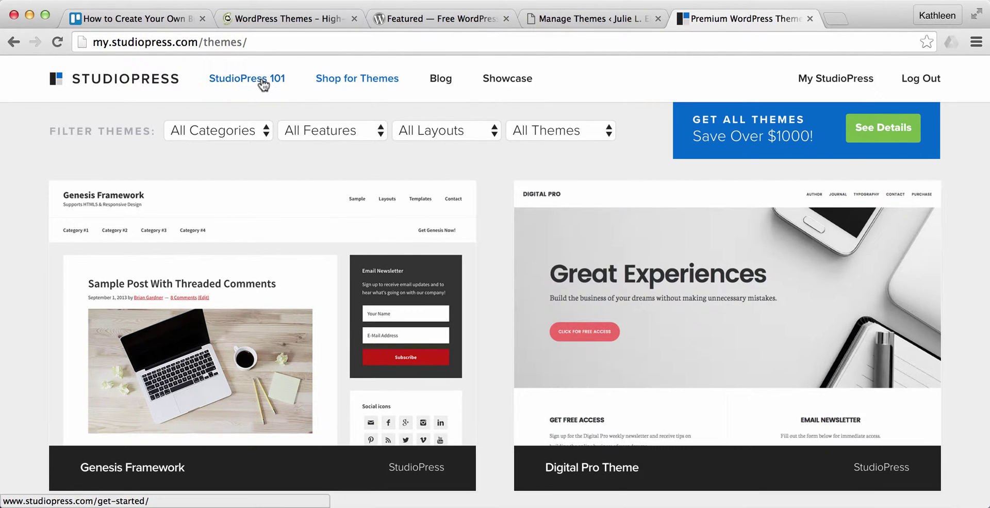
left_click(262, 80)
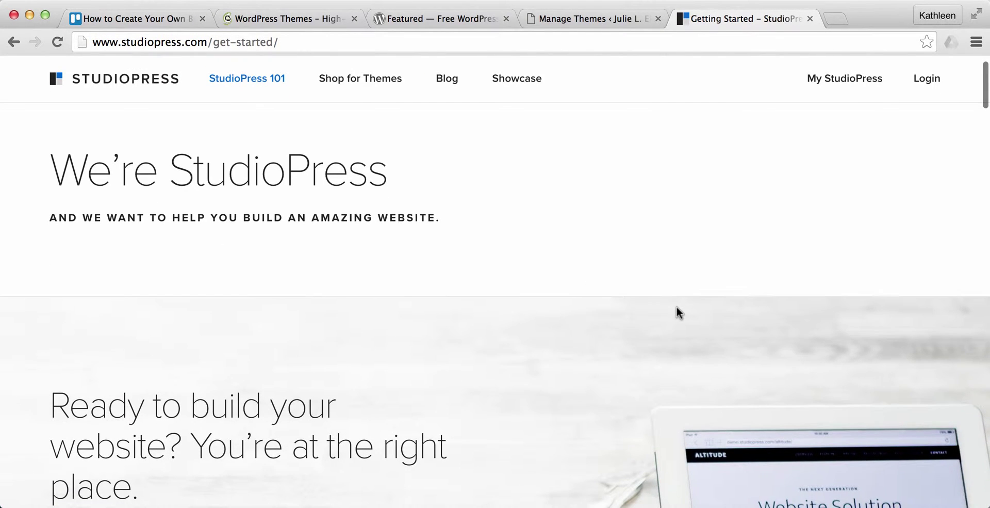
scroll(677, 310, "down", 1)
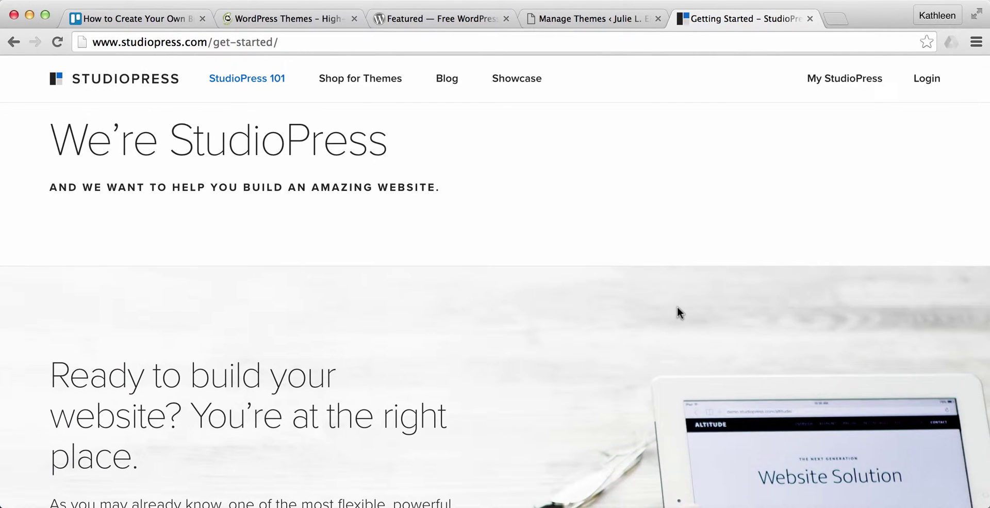
scroll(677, 311, "down", 5)
scroll(677, 305, "down", 1)
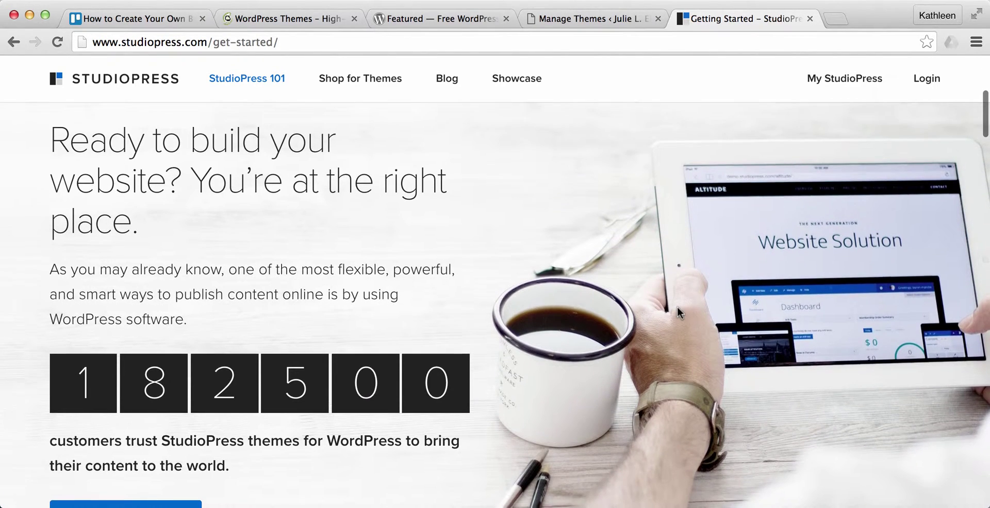
scroll(677, 306, "down", 4)
scroll(677, 305, "down", 10)
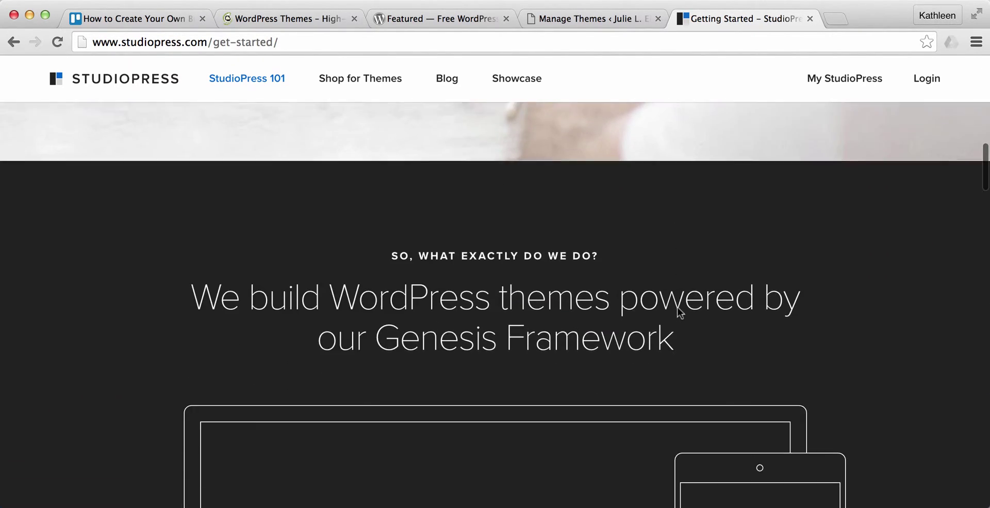
scroll(678, 307, "down", 3)
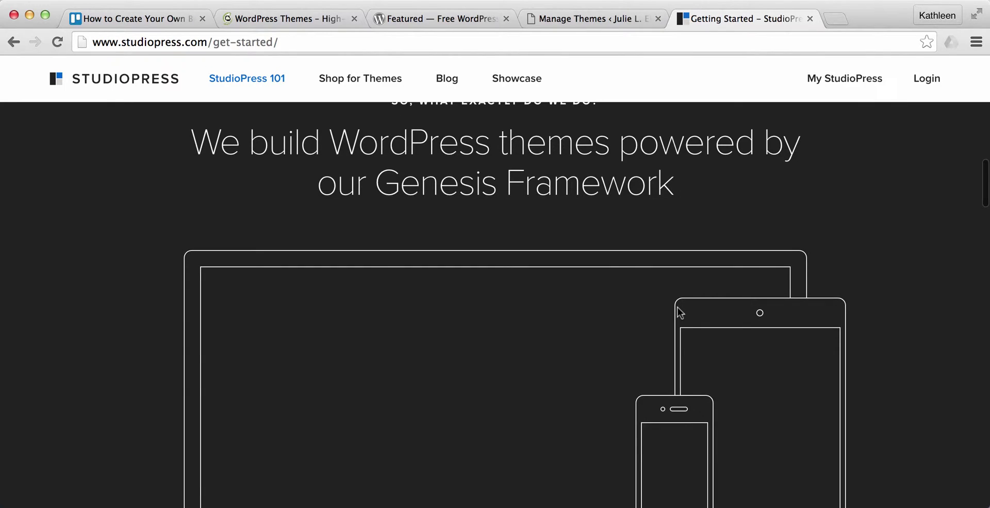
scroll(678, 307, "down", 7)
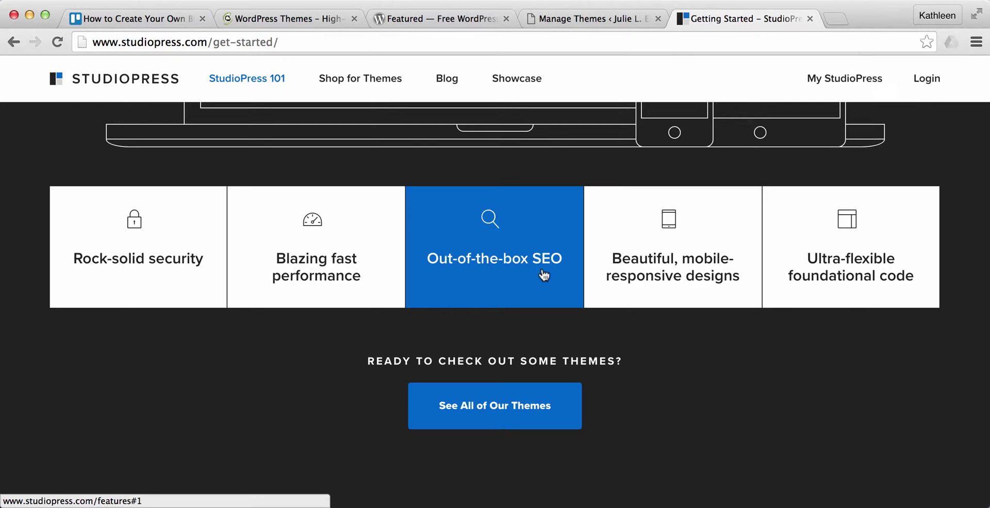
scroll(472, 276, "down", 5)
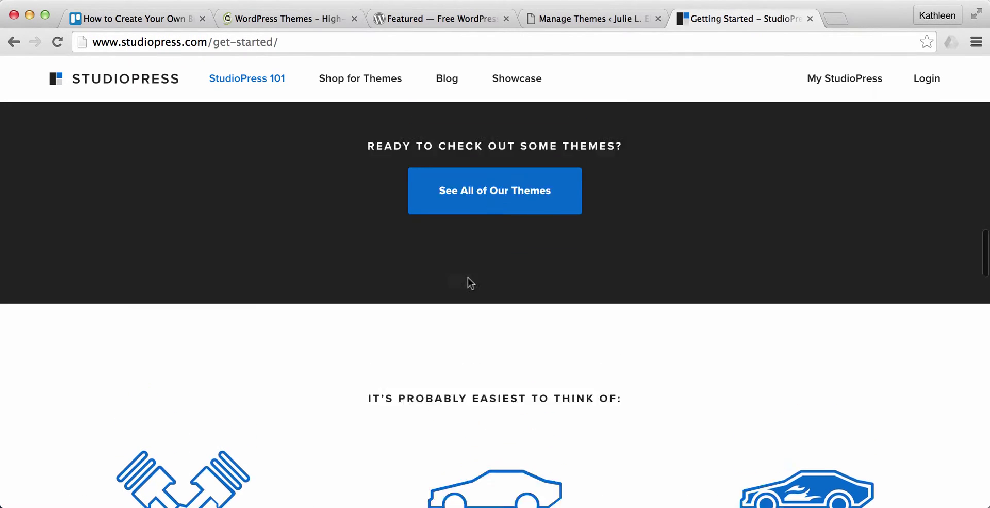
scroll(468, 278, "up", 20)
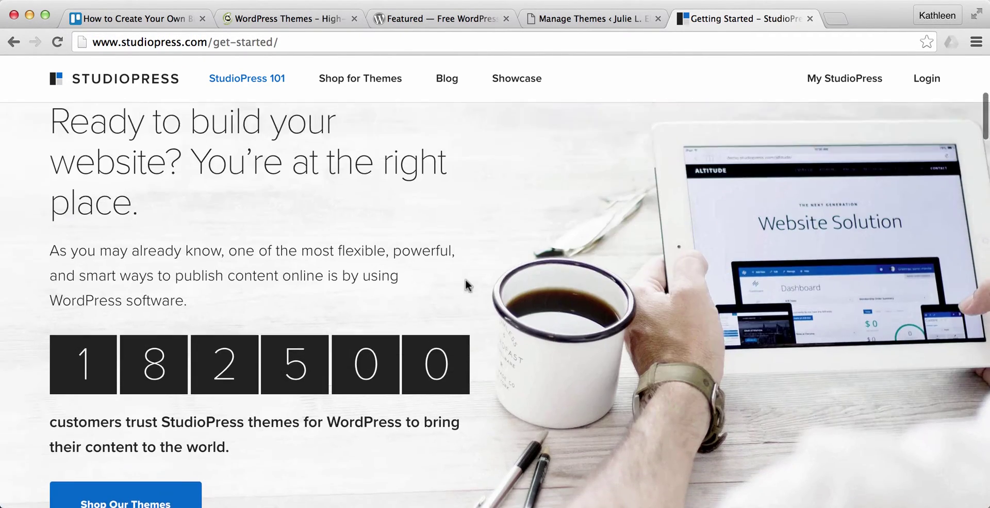
scroll(466, 279, "up", 6)
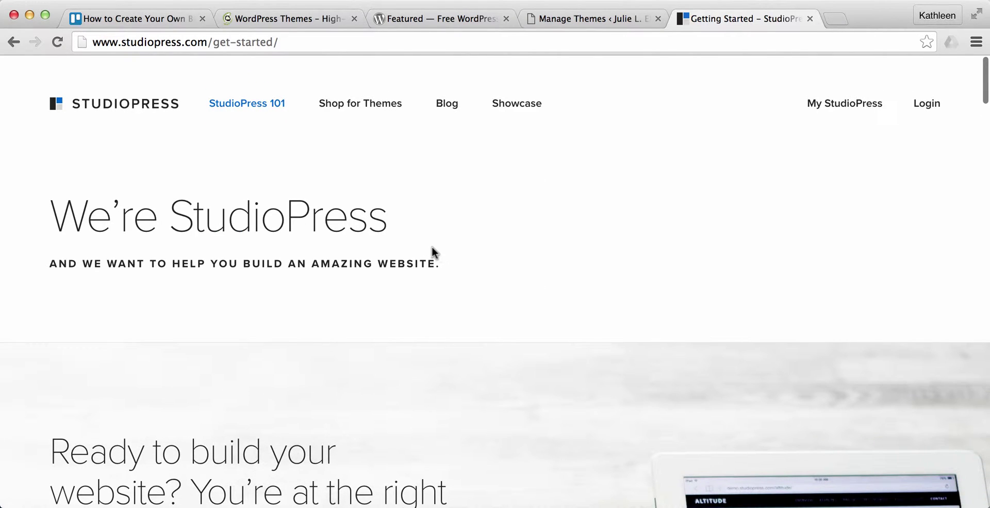
Return to the WordPress themes admin page, start adding a theme, and browse the popular themes on offer
left_click(581, 18)
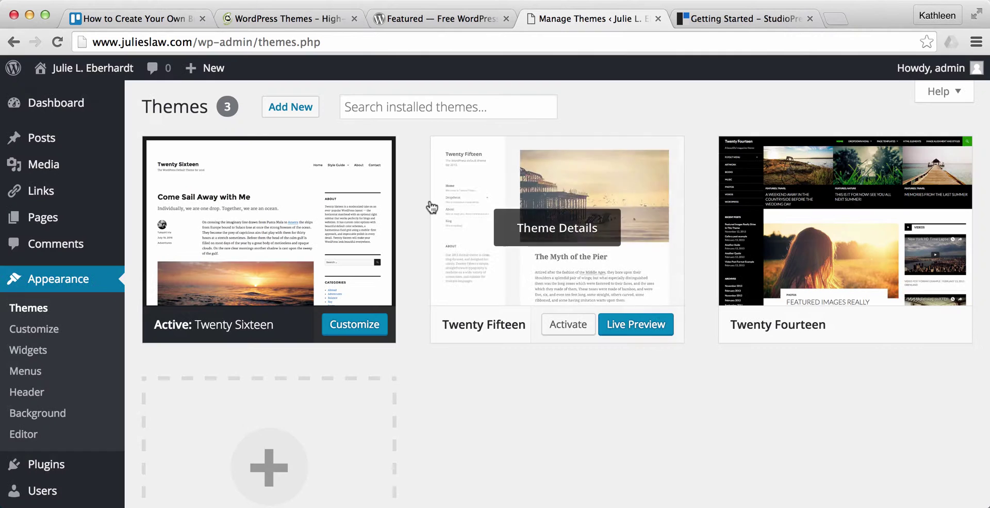
left_click(292, 109)
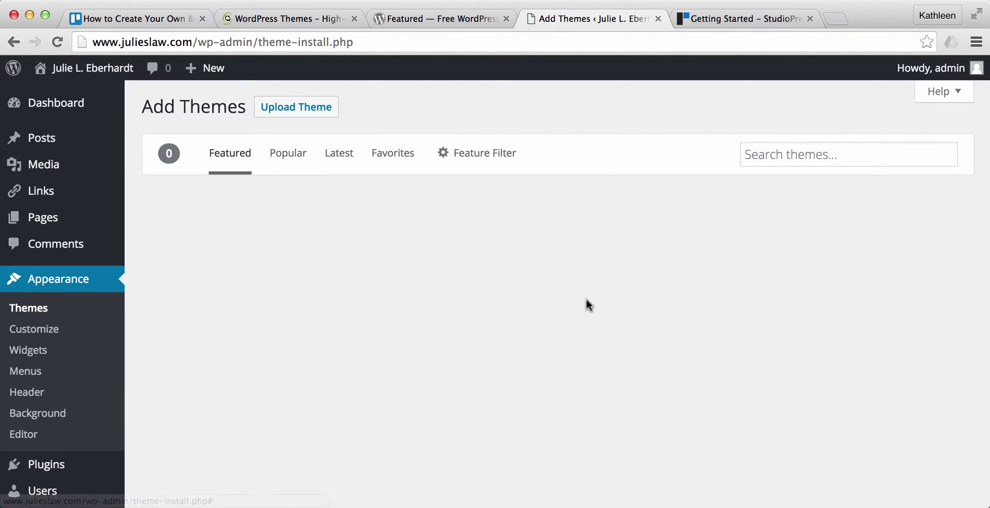
scroll(497, 224, "down", 5)
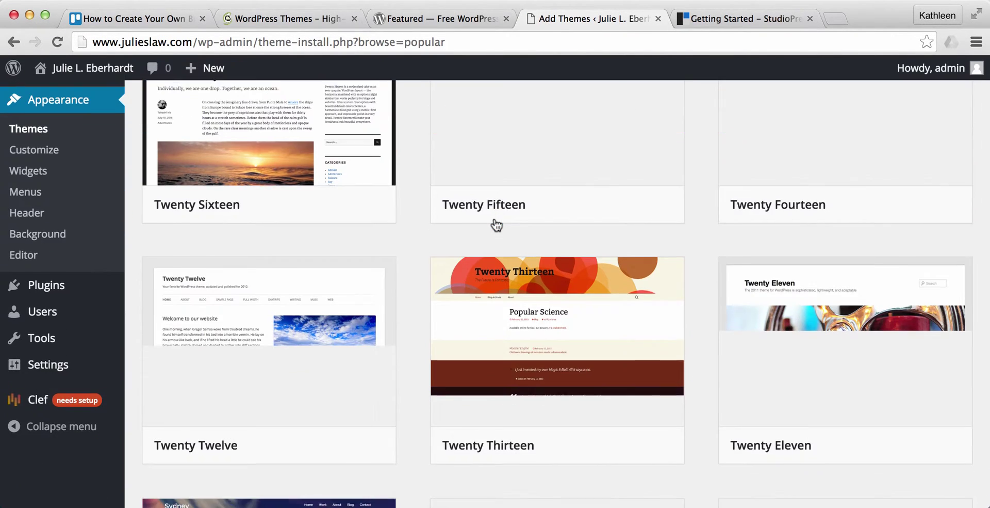
scroll(496, 224, "down", 5)
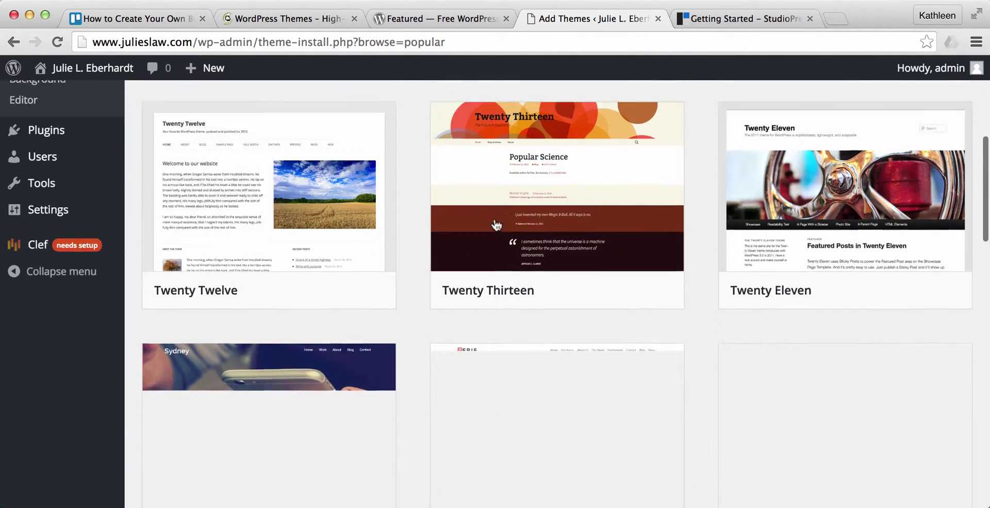
scroll(497, 224, "down", 1)
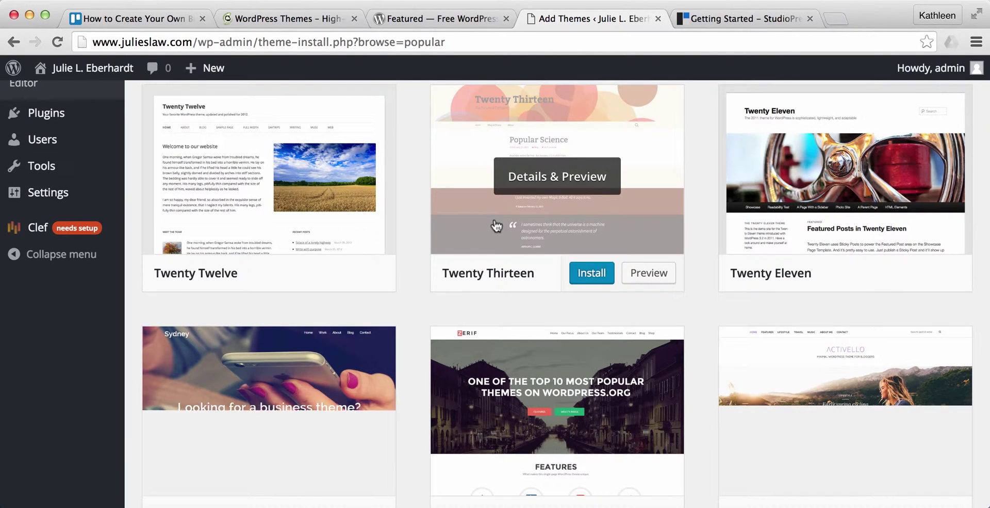
scroll(497, 225, "down", 4)
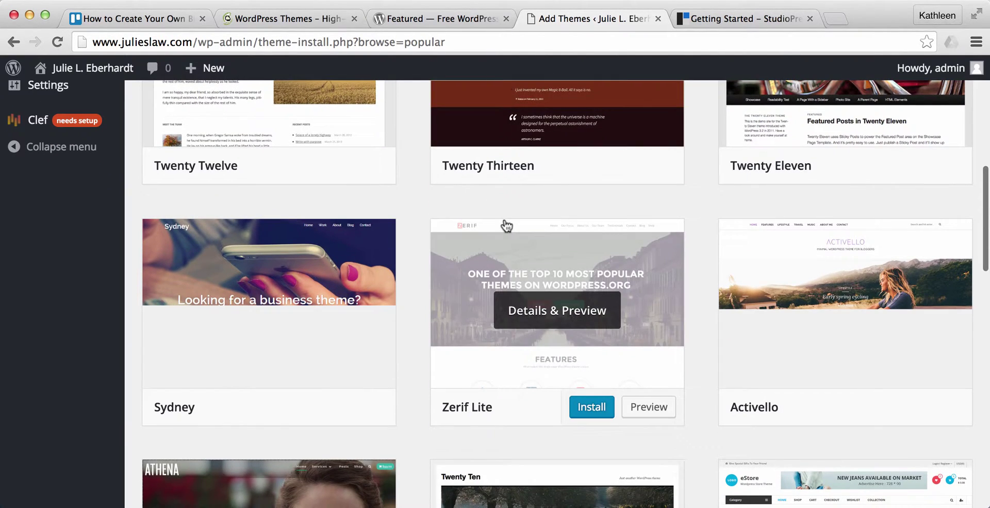
scroll(438, 209, "down", 5)
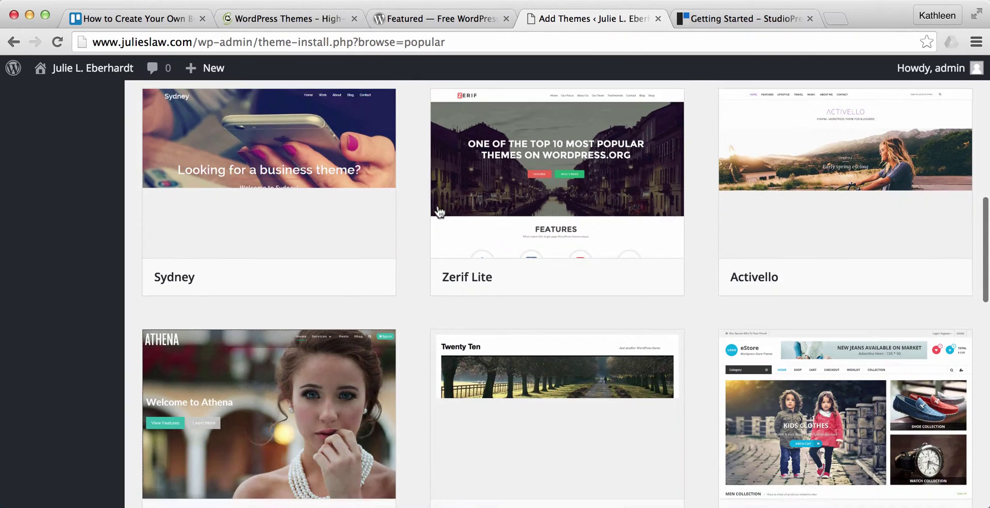
scroll(437, 209, "down", 8)
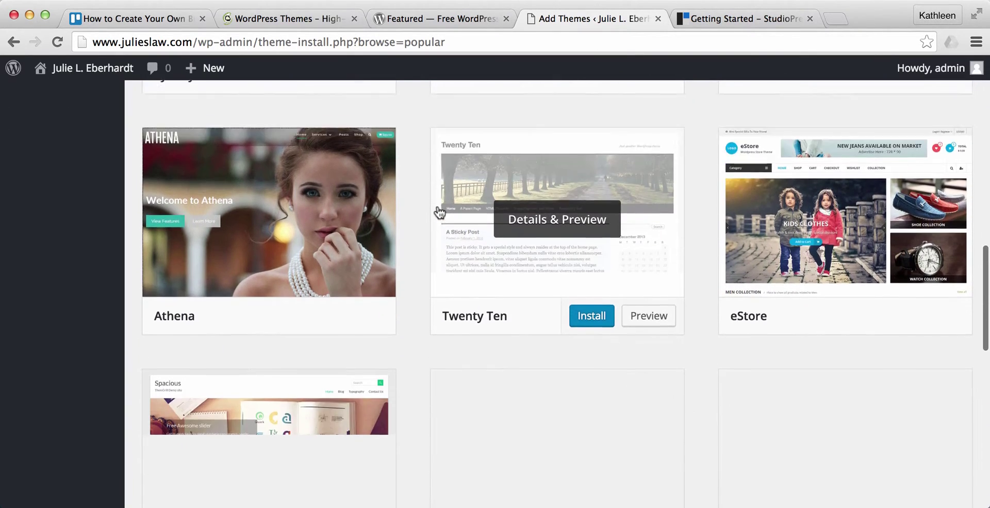
scroll(439, 211, "down", 10)
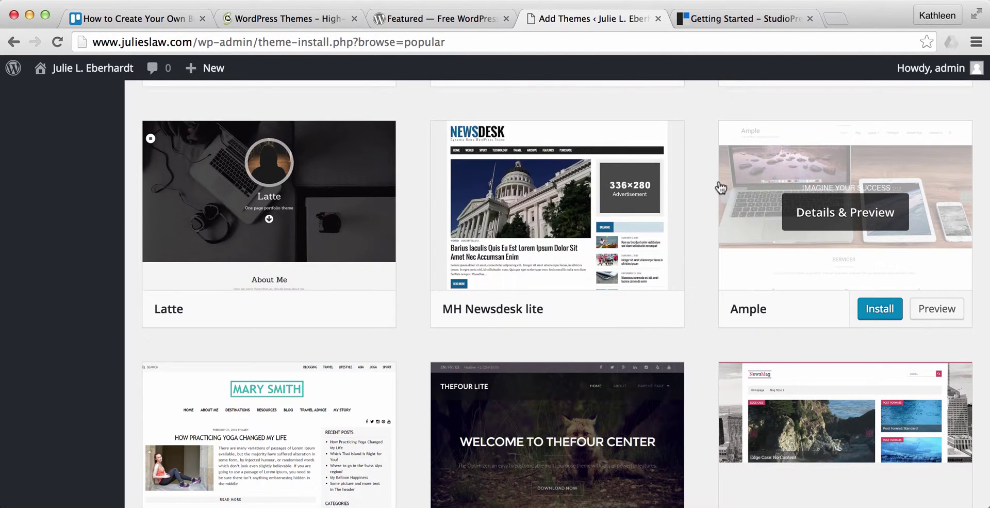
scroll(720, 186, "up", 14)
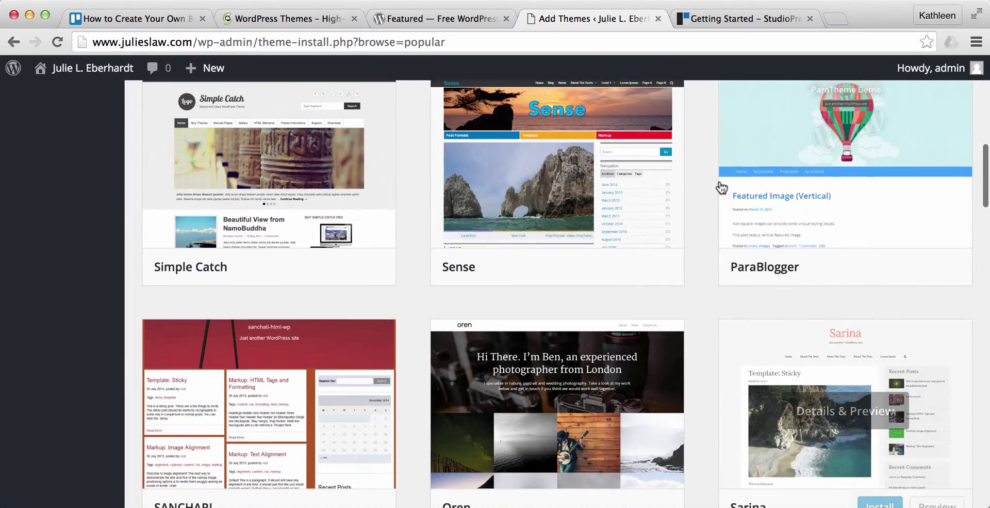
scroll(722, 186, "up", 10)
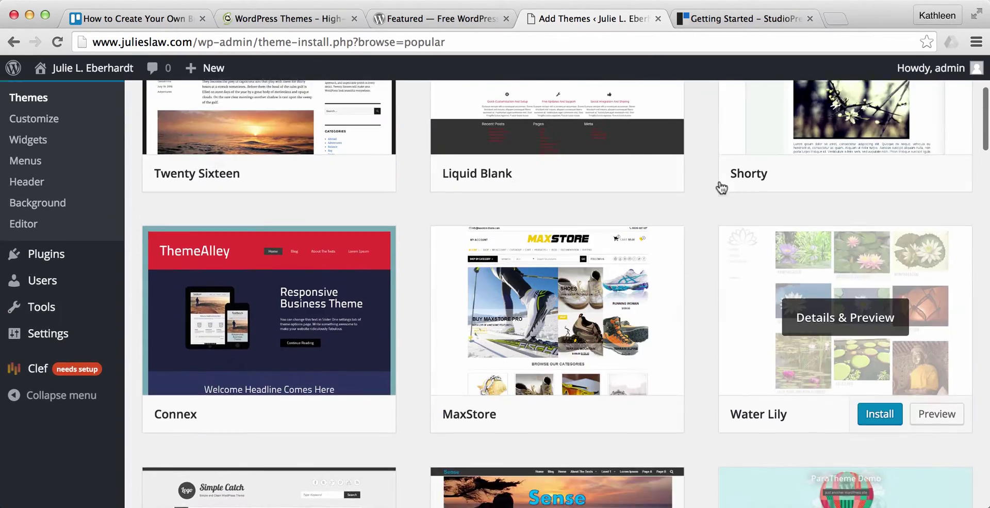
scroll(721, 186, "up", 4)
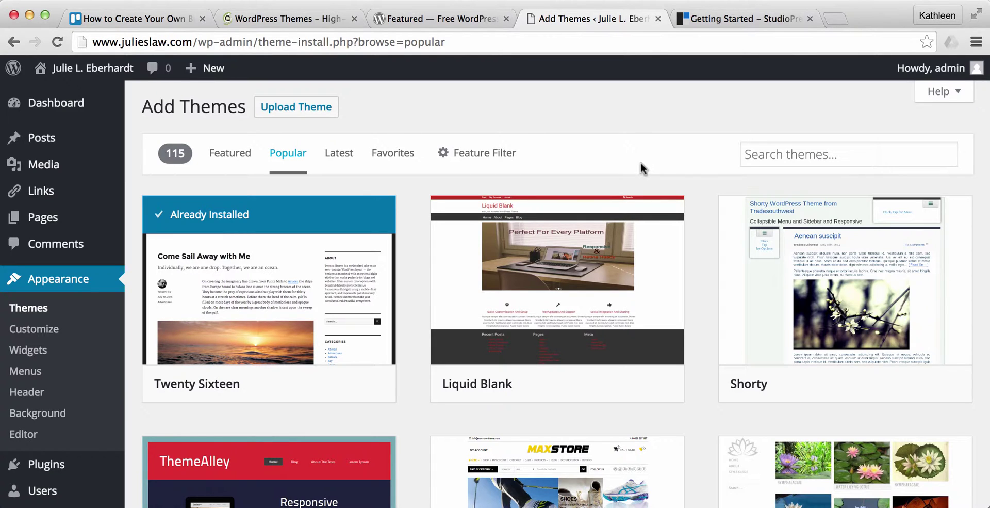
Switch back to the open StudioPress 101 page and review its introduction down to the link for shopping themes
left_click(719, 19)
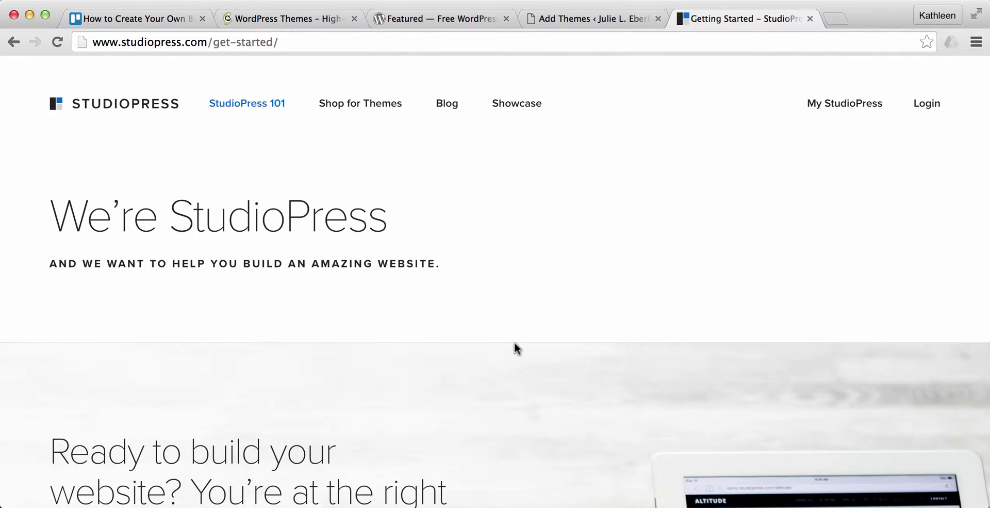
scroll(516, 340, "down", 5)
scroll(521, 330, "down", 8)
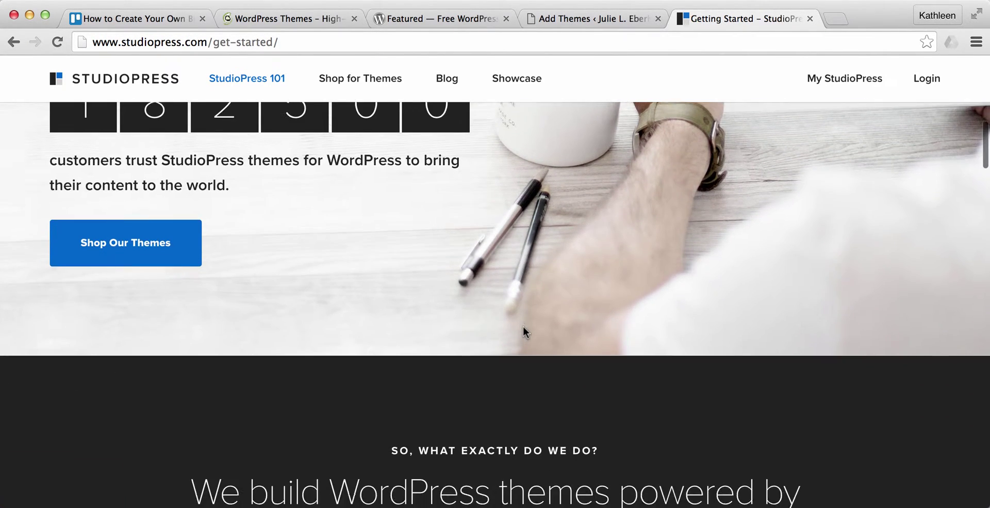
scroll(526, 328, "up", 6)
scroll(530, 327, "up", 7)
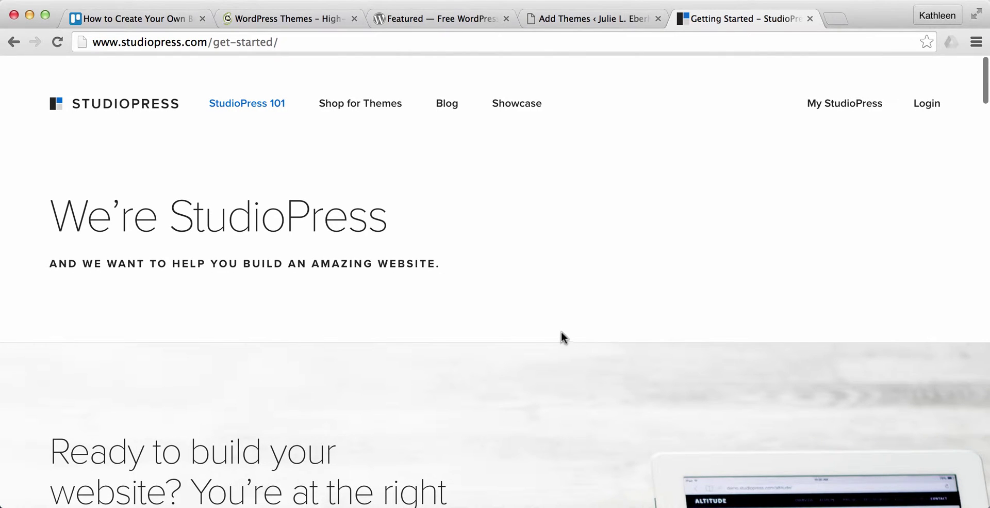
scroll(526, 332, "down", 5)
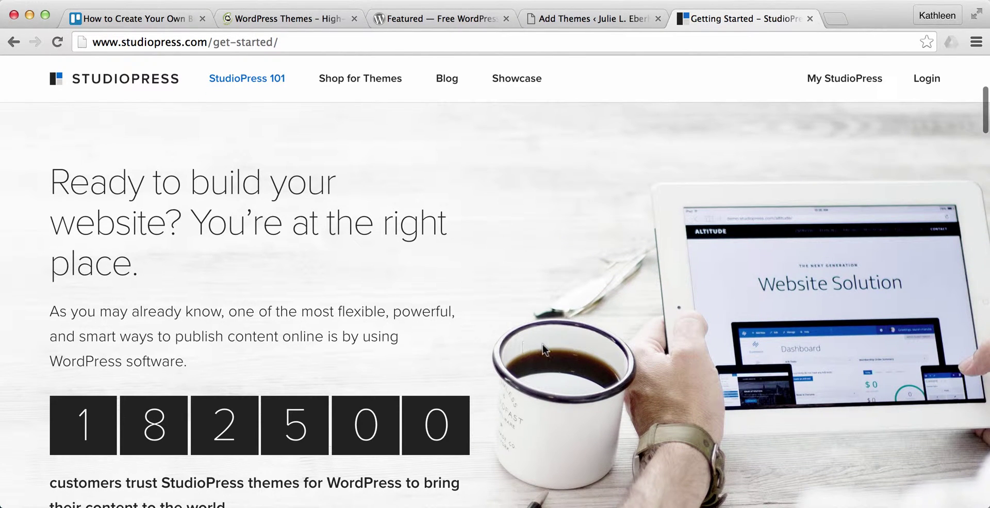
scroll(543, 344, "down", 7)
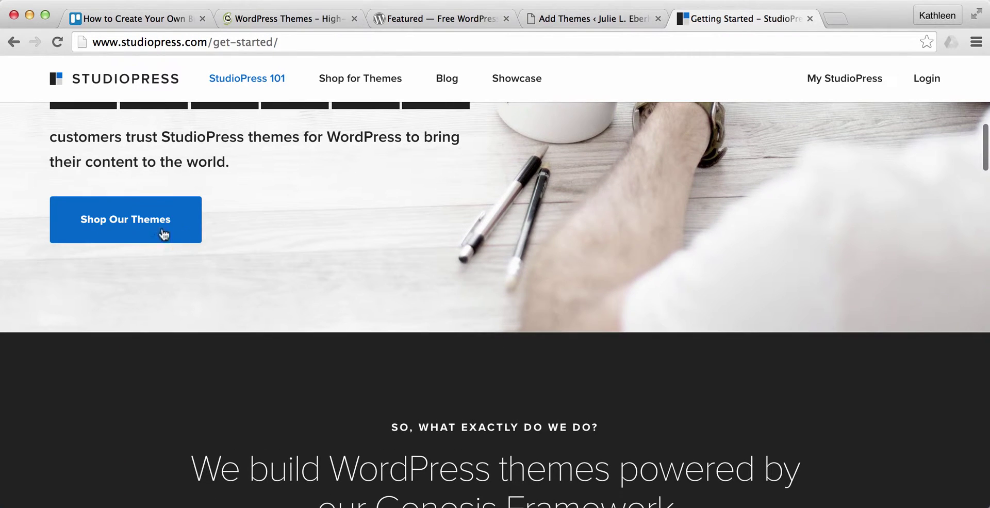
Open the StudioPress theme shop from the introduction page and look over the first themes listed
left_click(157, 233)
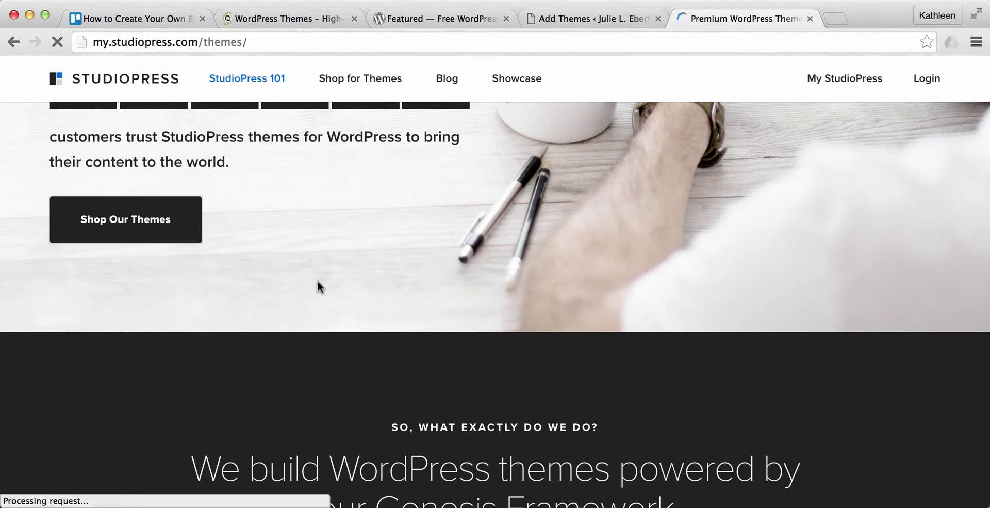
scroll(416, 304, "down", 3)
scroll(418, 308, "down", 2)
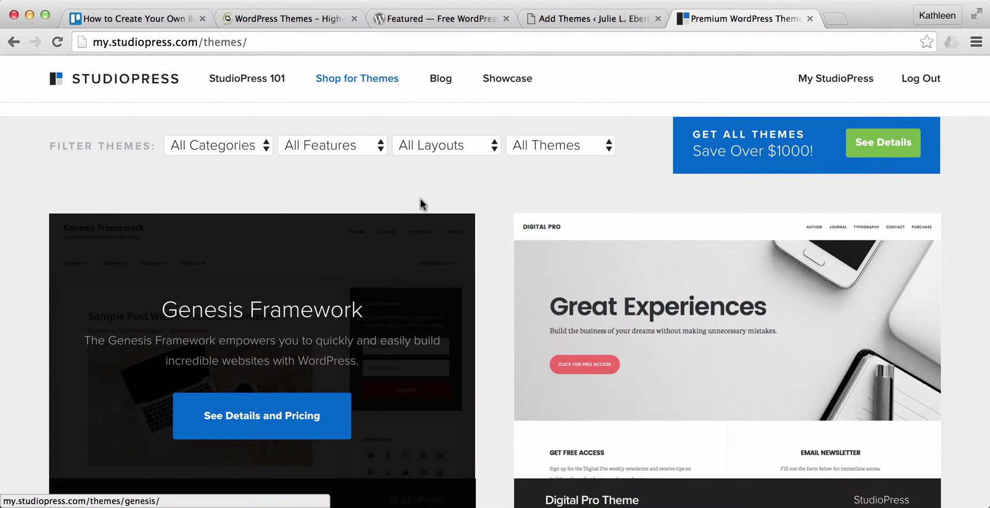
scroll(503, 206, "down", 3)
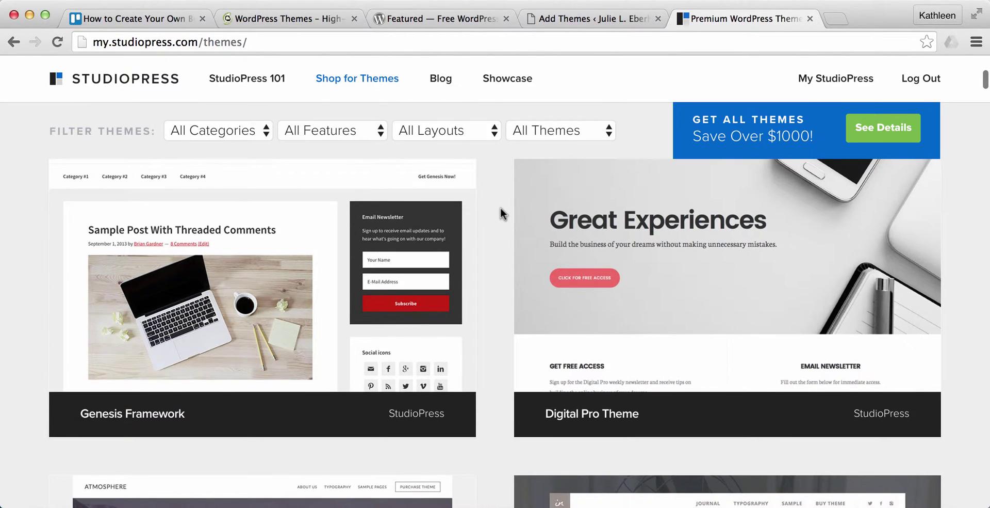
scroll(500, 208, "up", 2)
Open the Genesis Framework details and pricing page and review its description and price
mouse_move(206, 313)
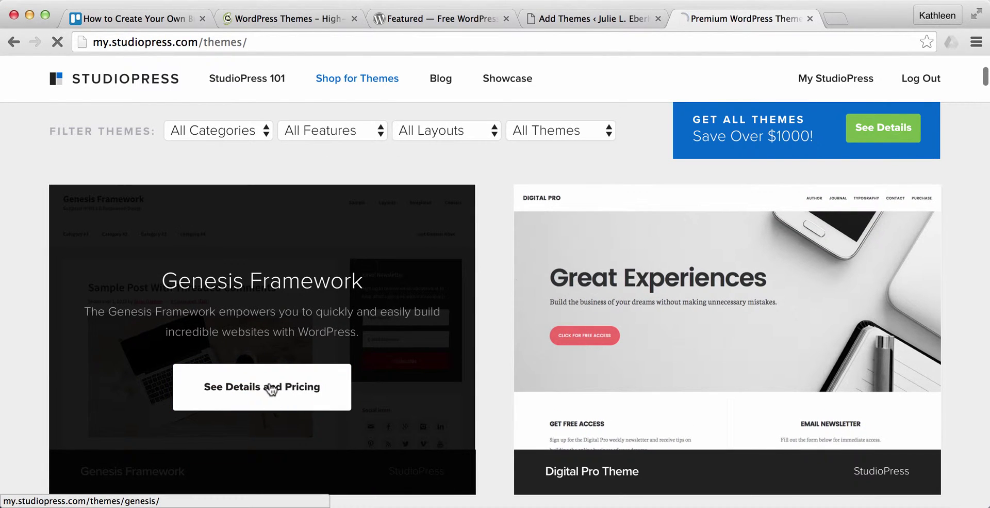
left_click(272, 388)
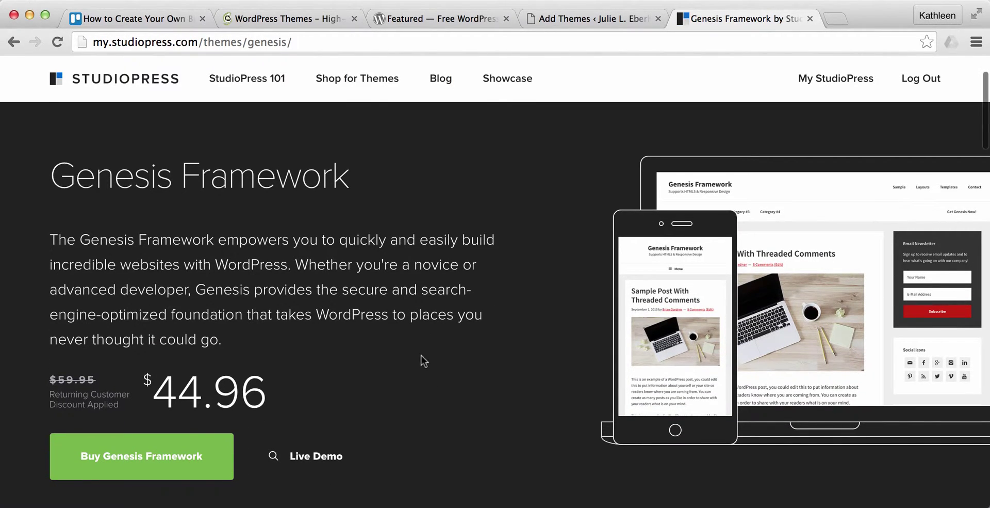
scroll(673, 330, "down", 10)
scroll(657, 330, "up", 10)
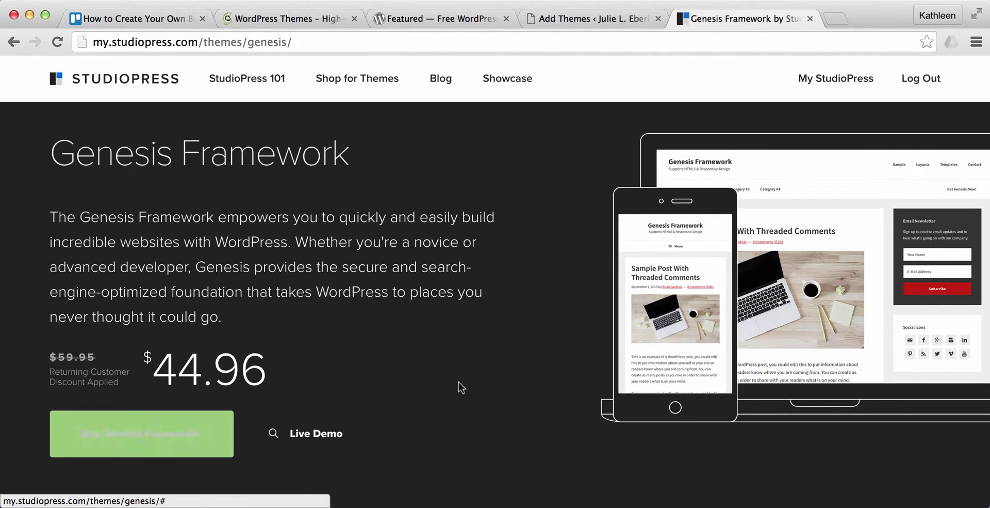
Open the Genesis Framework live demo and look through its sample posts, sidebar and header navigation
left_click(306, 435)
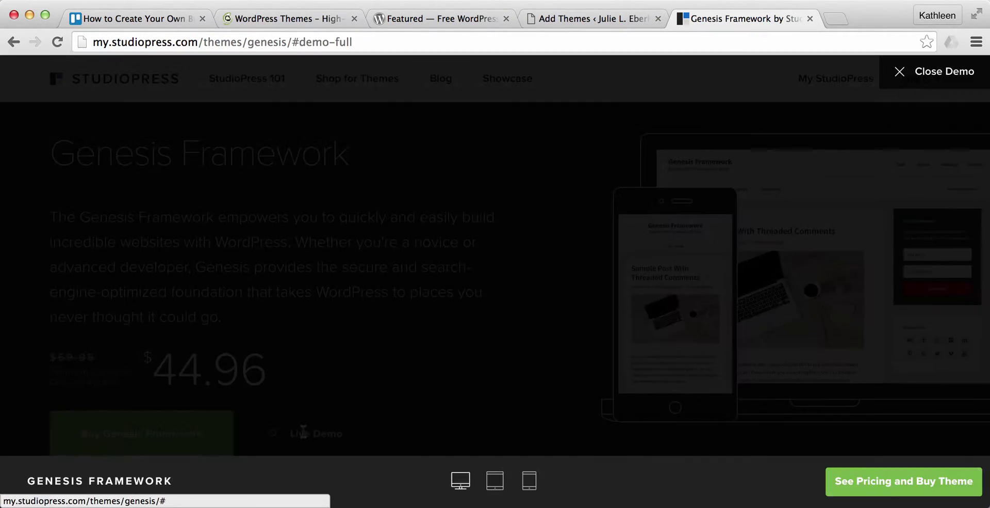
scroll(524, 287, "down", 5)
scroll(519, 284, "down", 12)
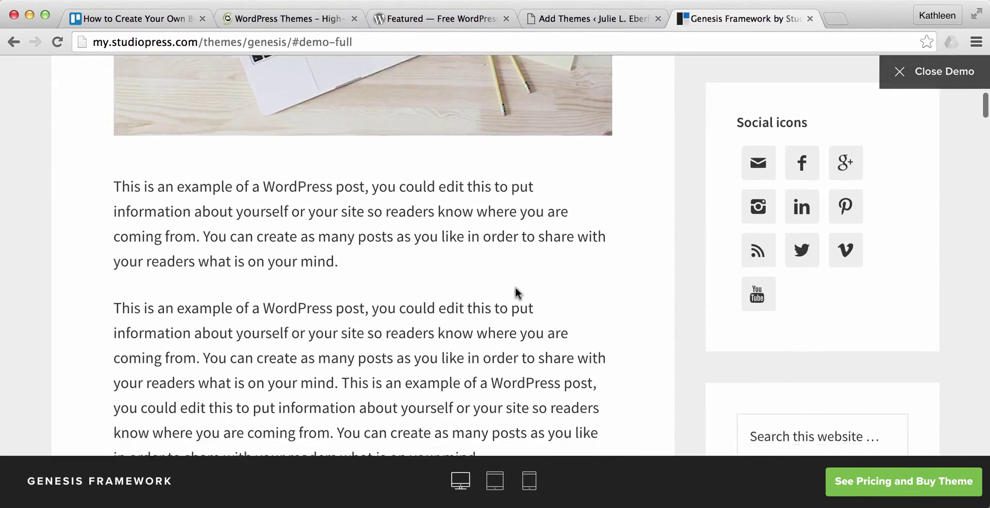
scroll(514, 292, "down", 10)
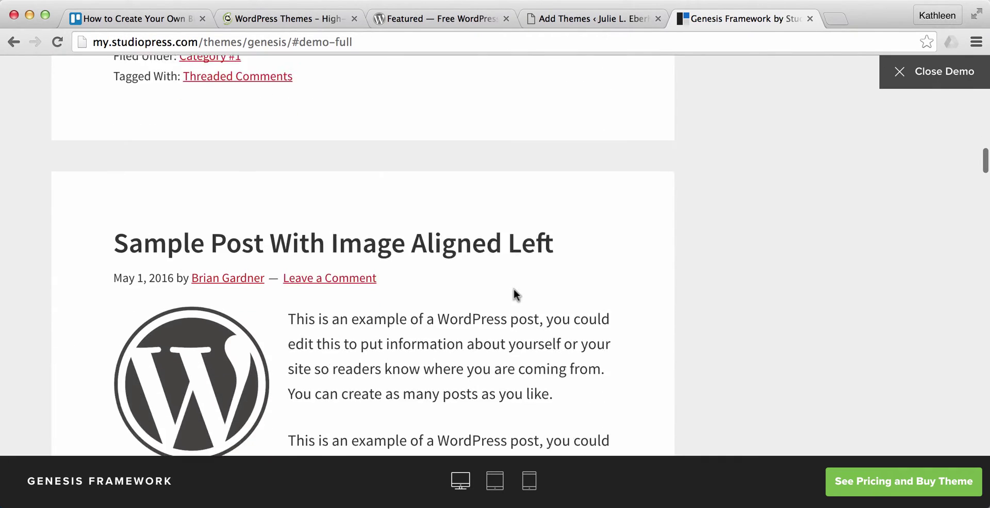
scroll(507, 293, "up", 20)
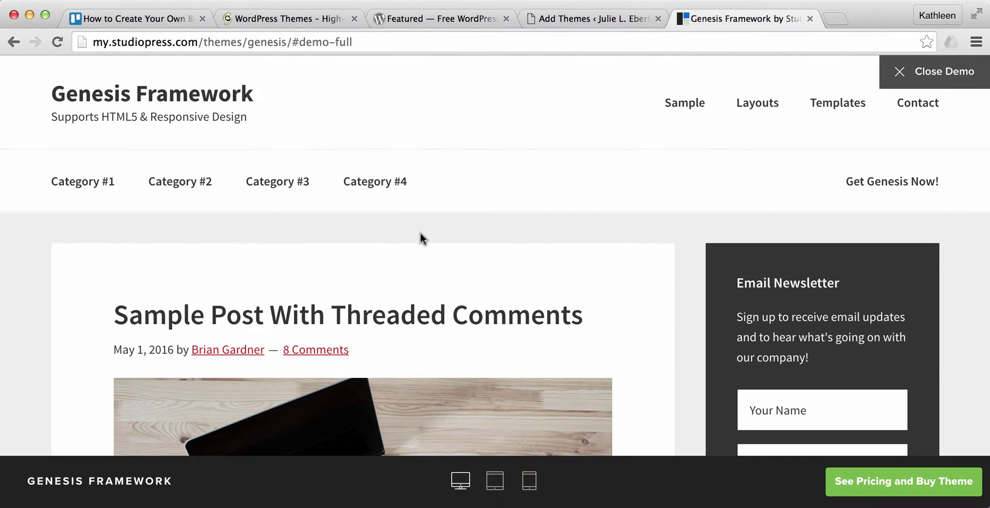
Go back from the demo to the StudioPress theme shop and browse the listed themes as far as Parallax Pro
left_click(13, 42)
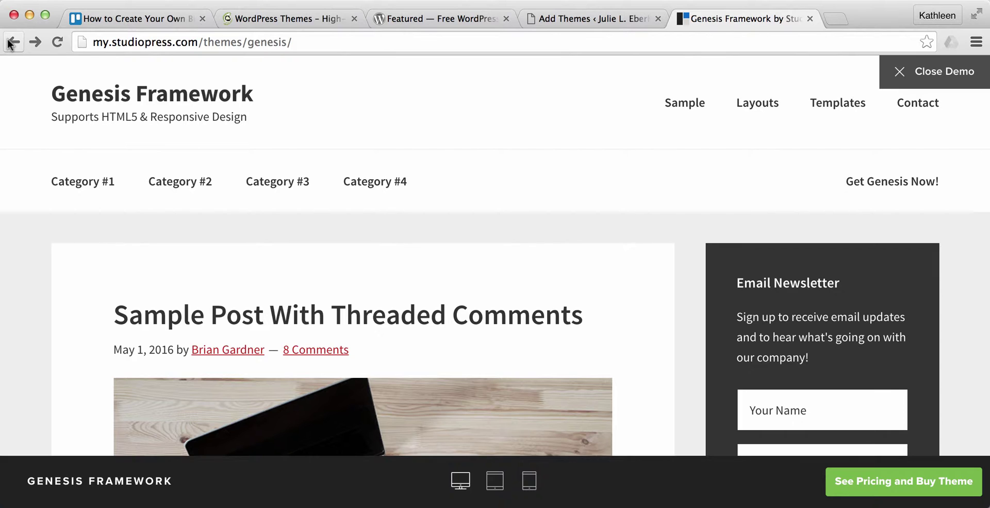
left_click(13, 43)
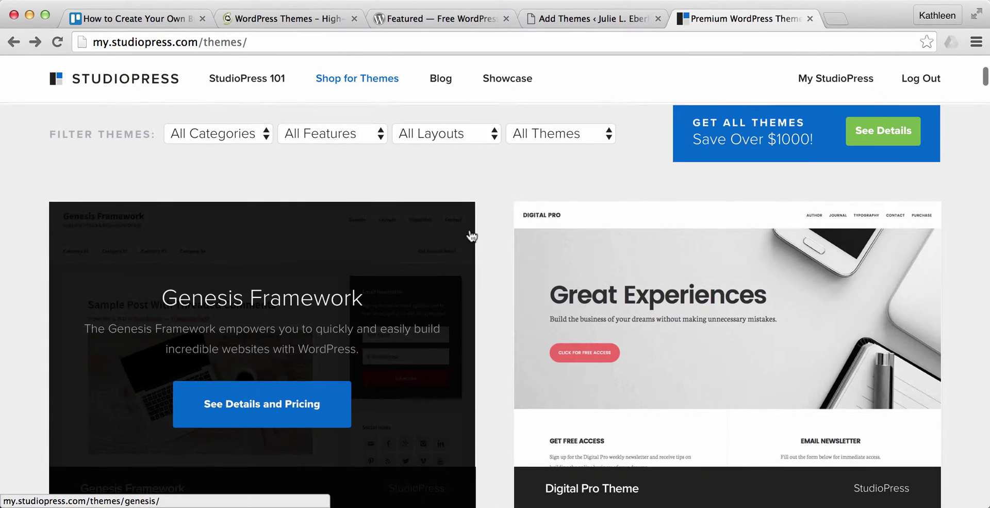
scroll(484, 263, "down", 5)
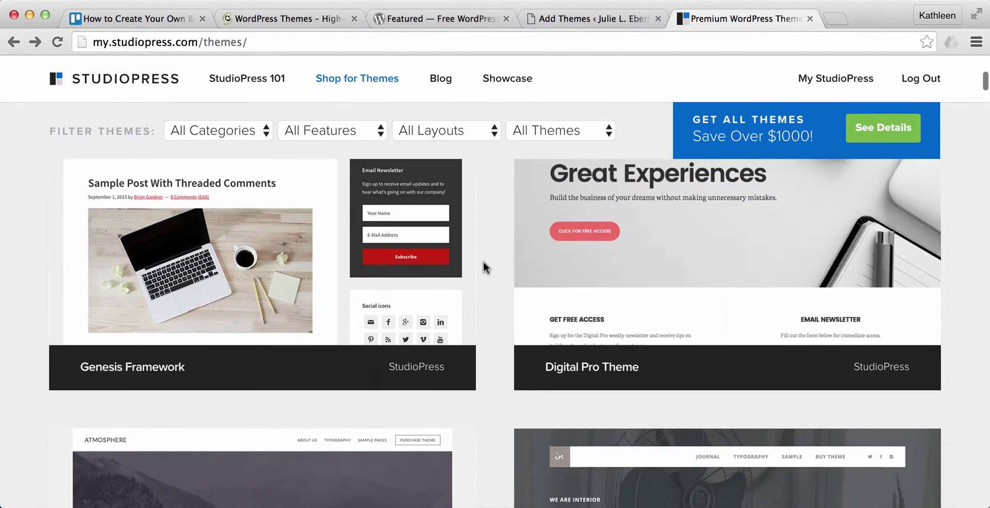
scroll(484, 261, "down", 2)
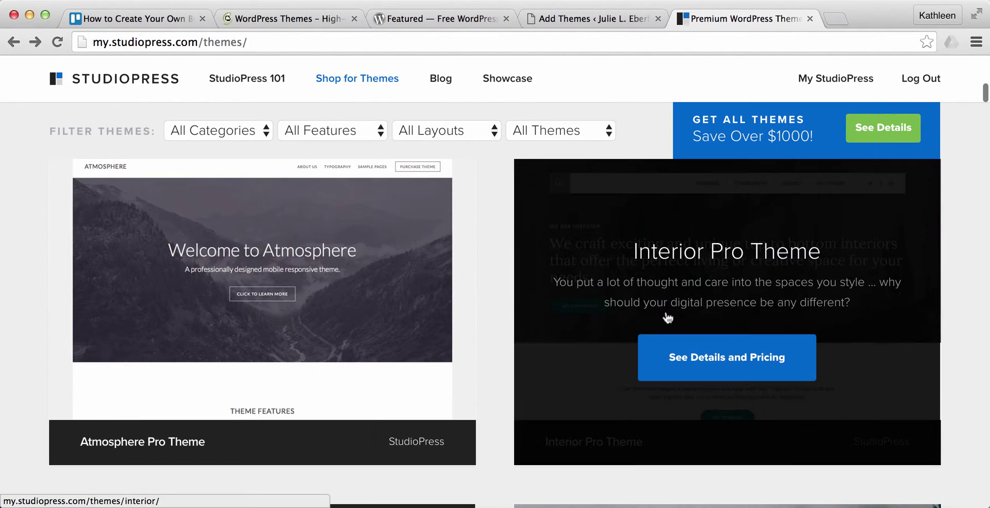
scroll(485, 279, "down", 6)
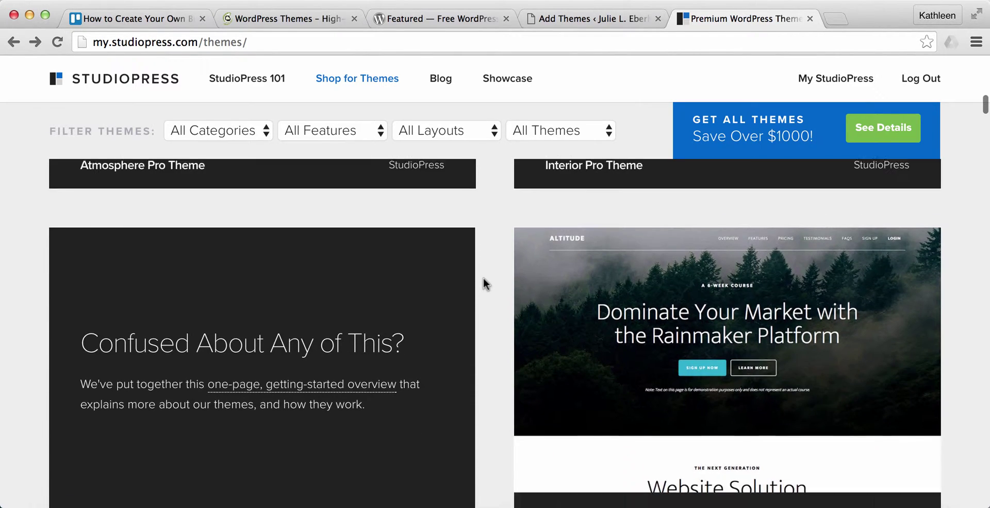
scroll(482, 277, "down", 6)
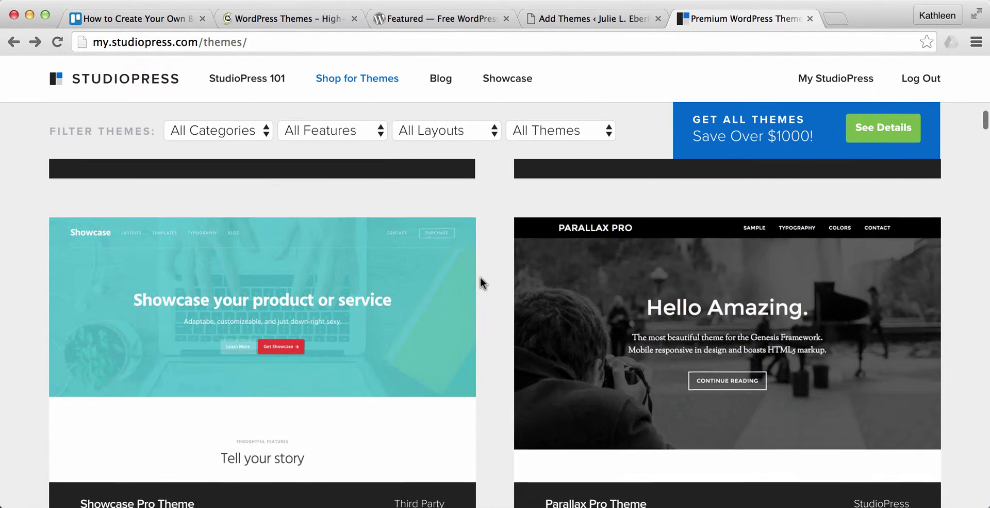
Open the Parallax Pro Theme details and pricing page and view its description and price
mouse_move(667, 312)
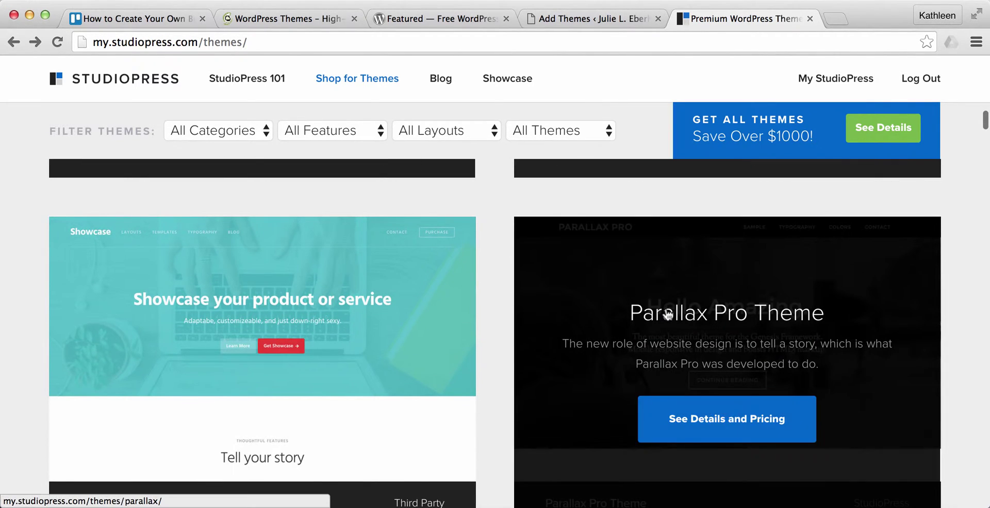
left_click(701, 420)
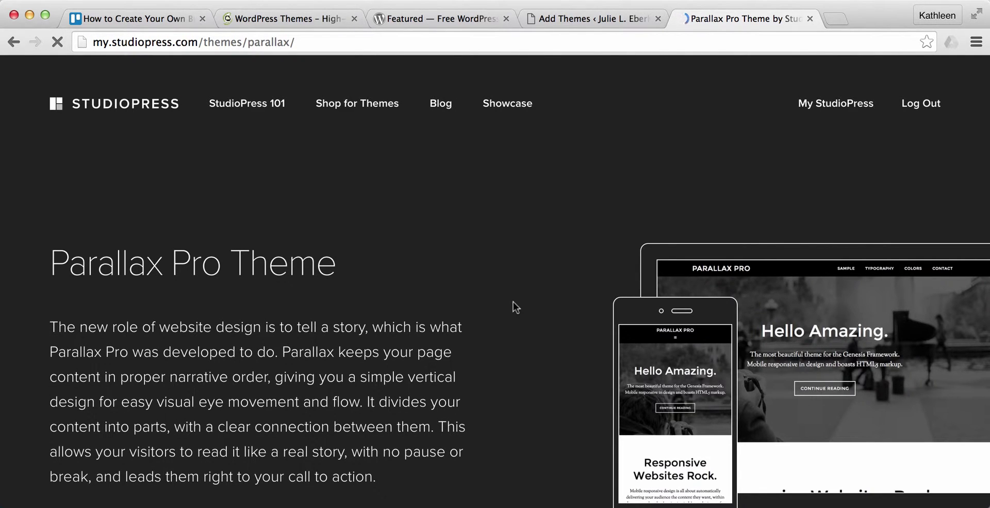
scroll(513, 306, "down", 5)
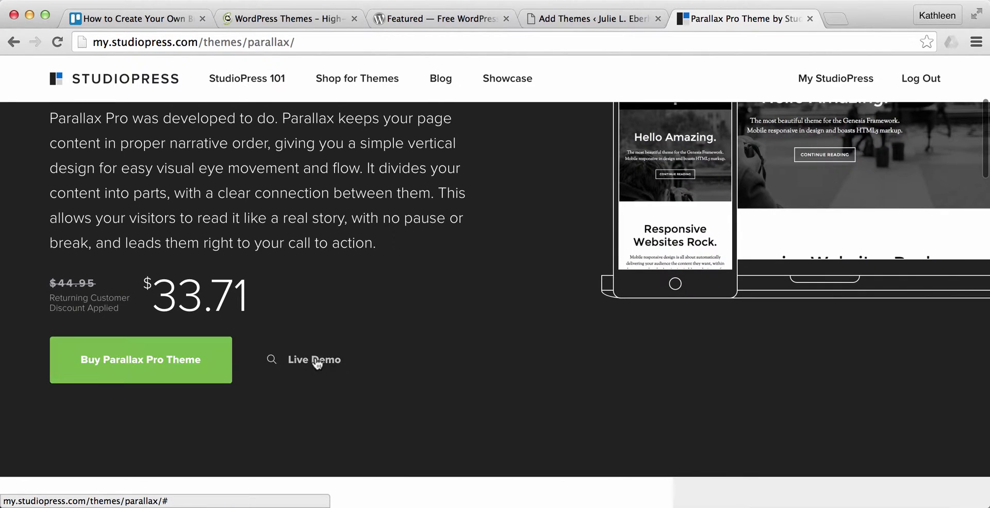
Open the Parallax Pro live demo and examine its scrolling effect and page sections, from the opening banner to the social media links
left_click(325, 362)
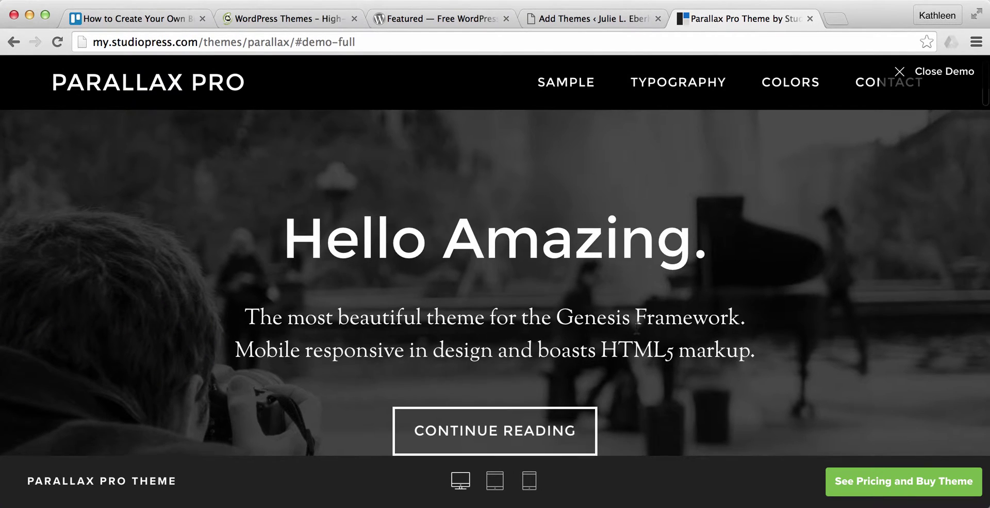
scroll(640, 333, "down", 2)
scroll(640, 333, "up", 2)
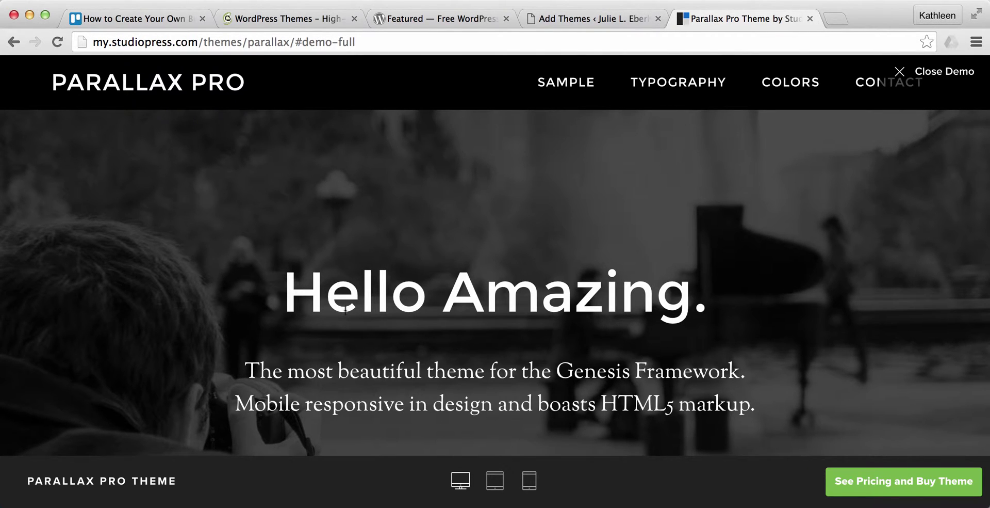
scroll(482, 356, "down", 3)
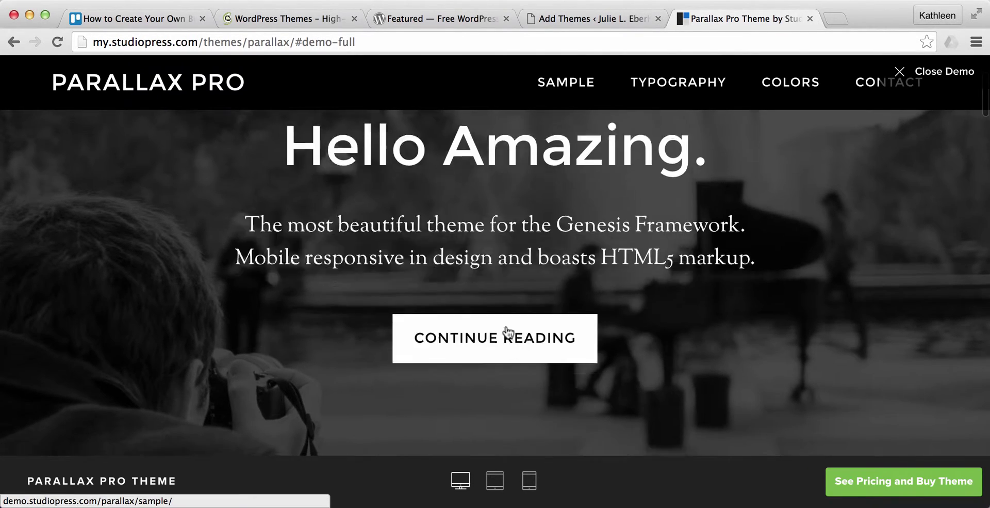
scroll(475, 336, "up", 3)
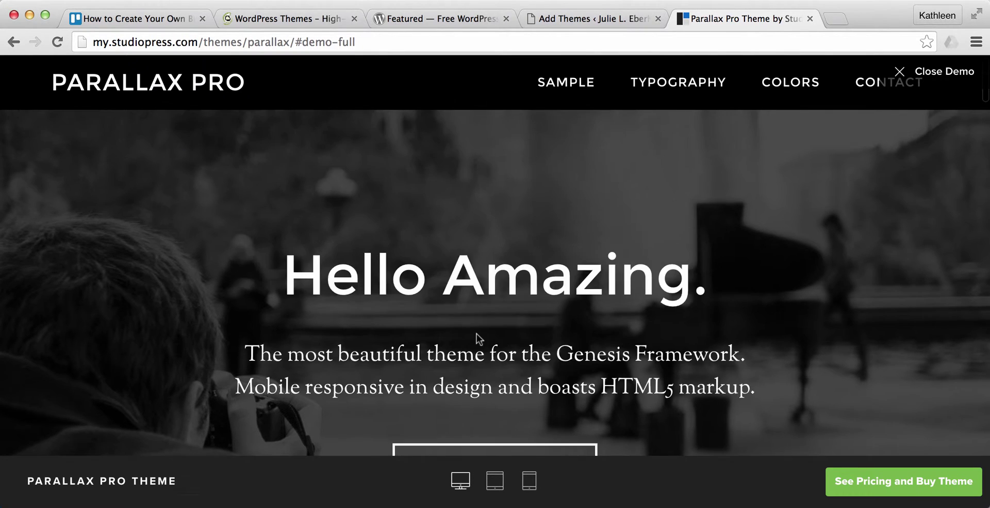
scroll(474, 339, "down", 4)
scroll(473, 333, "down", 6)
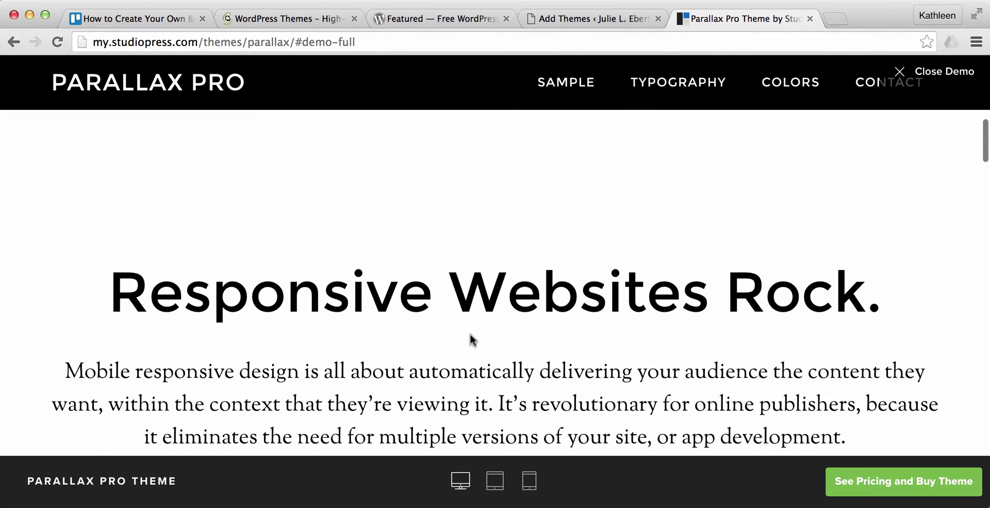
scroll(470, 337, "down", 2)
scroll(421, 330, "down", 6)
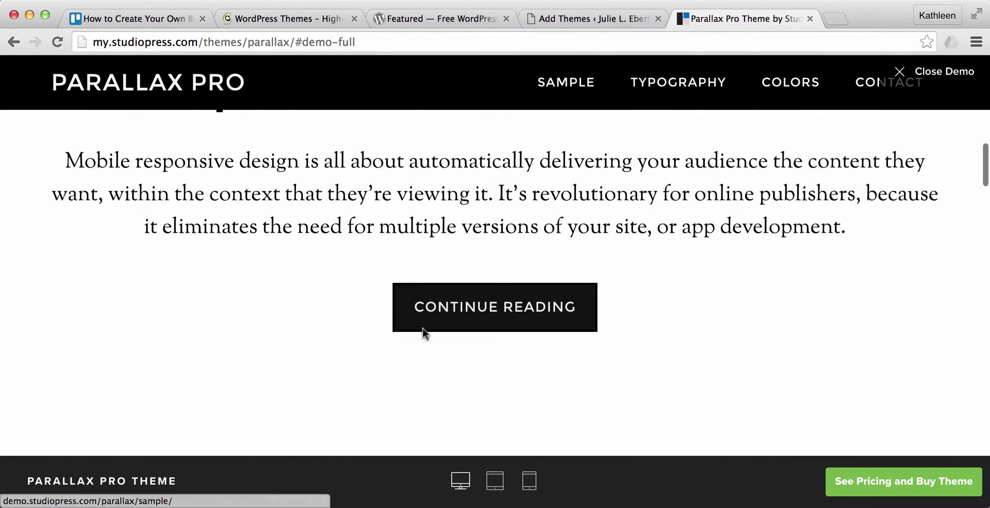
scroll(430, 331, "down", 7)
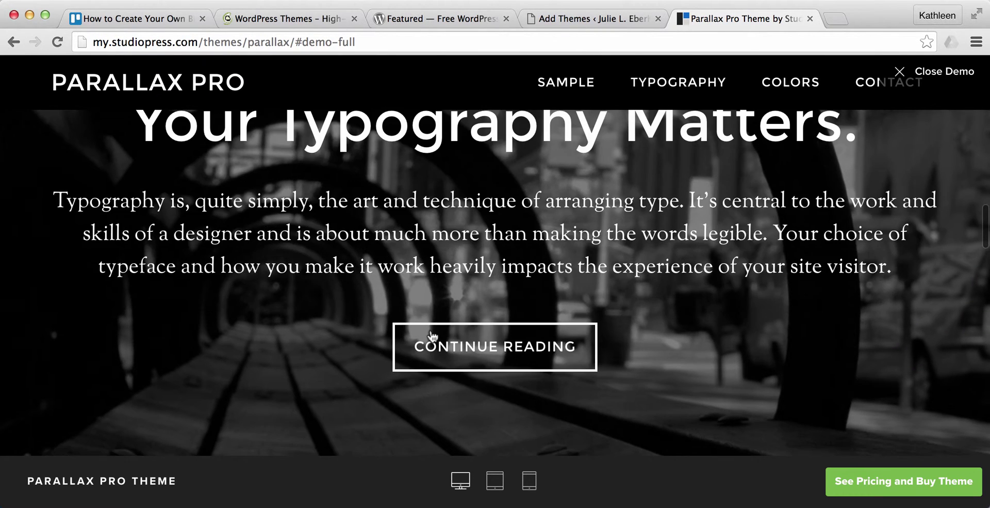
scroll(431, 335, "down", 8)
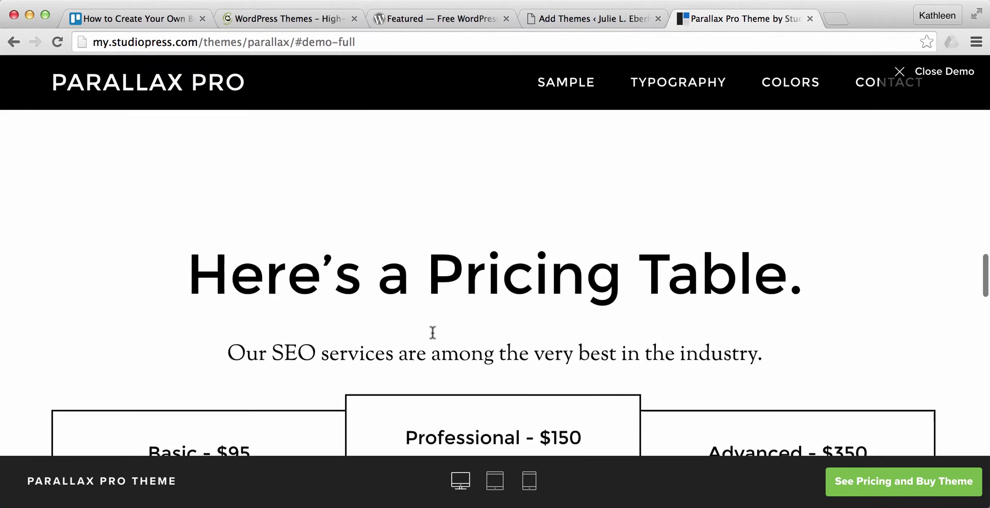
scroll(432, 333, "down", 7)
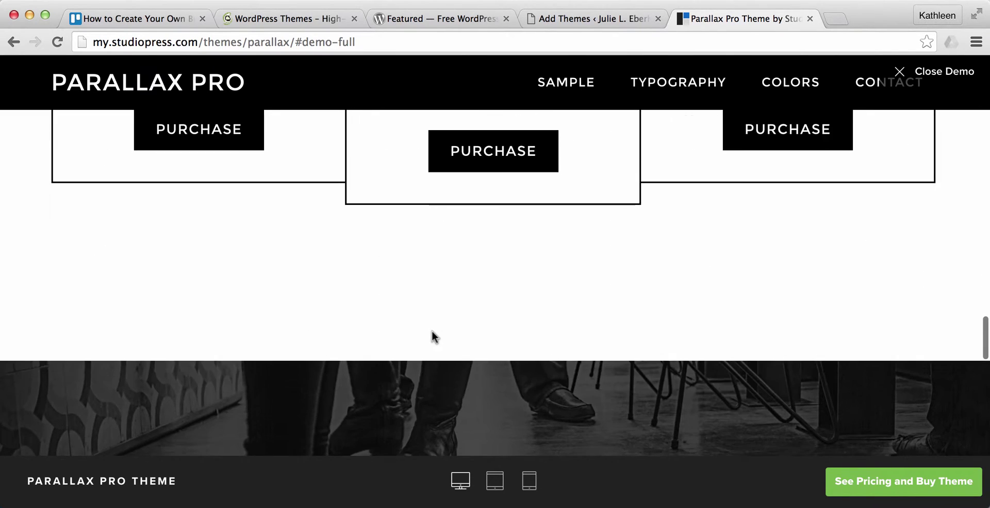
scroll(431, 335, "up", 5)
scroll(430, 328, "down", 7)
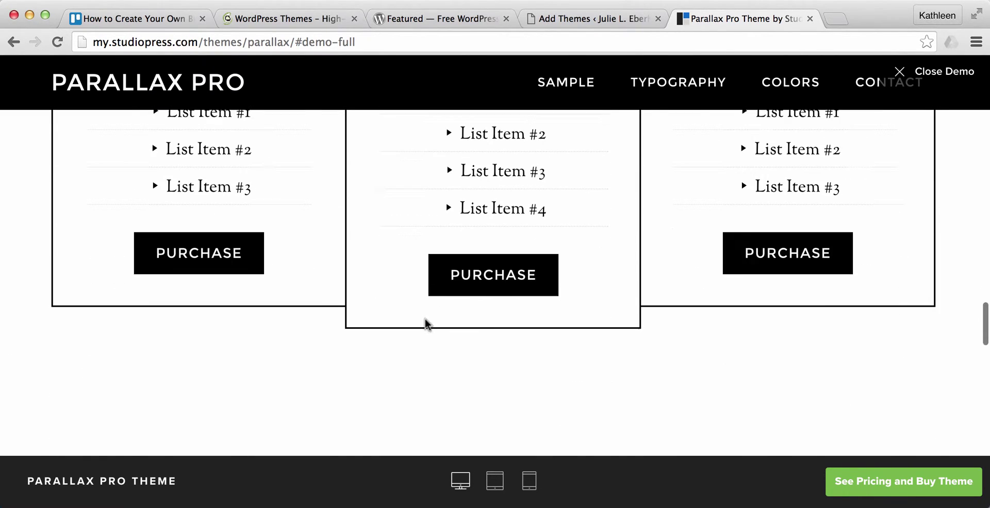
scroll(423, 326, "down", 6)
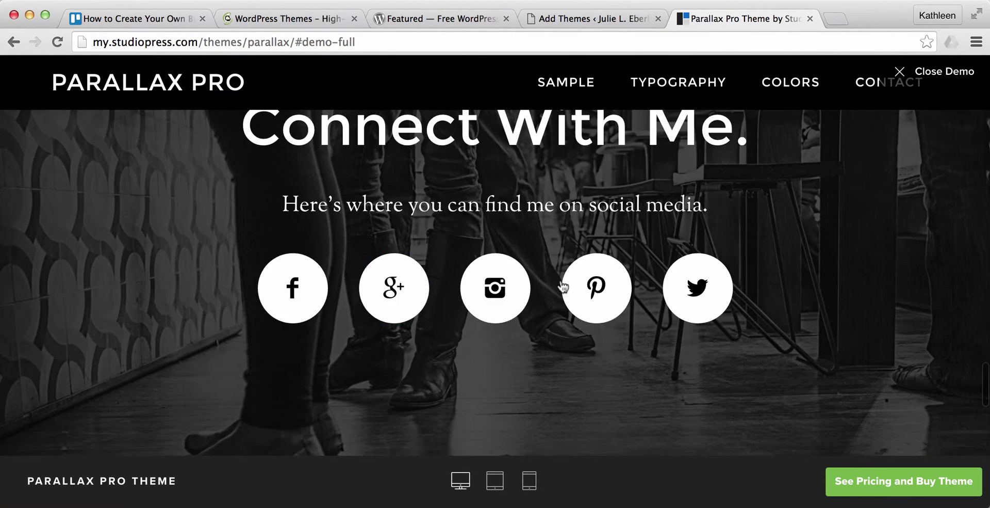
View the rest of the Parallax Pro demo down to its footer, return to its opening banner, and go back to the theme shop
scroll(480, 336, "down", 6)
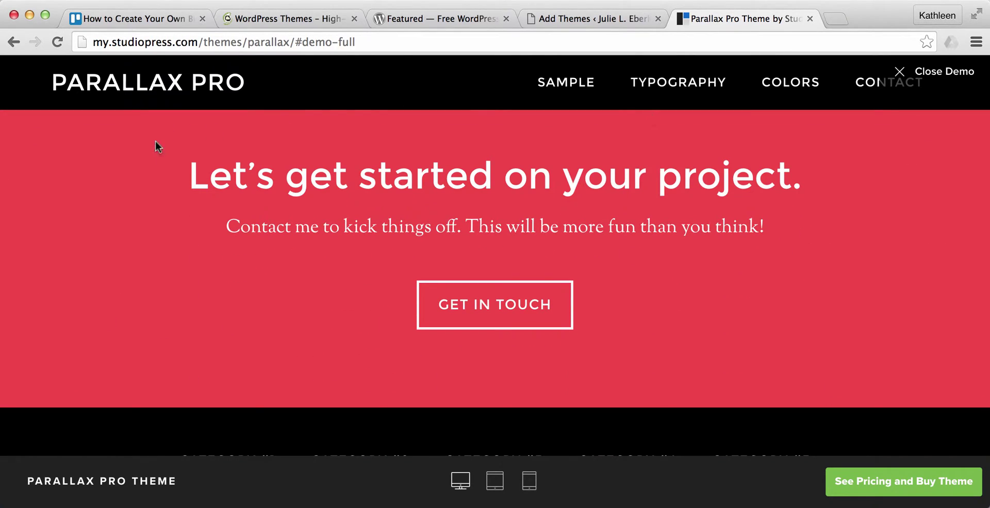
scroll(349, 301, "down", 2)
scroll(339, 299, "up", 20)
scroll(328, 301, "up", 15)
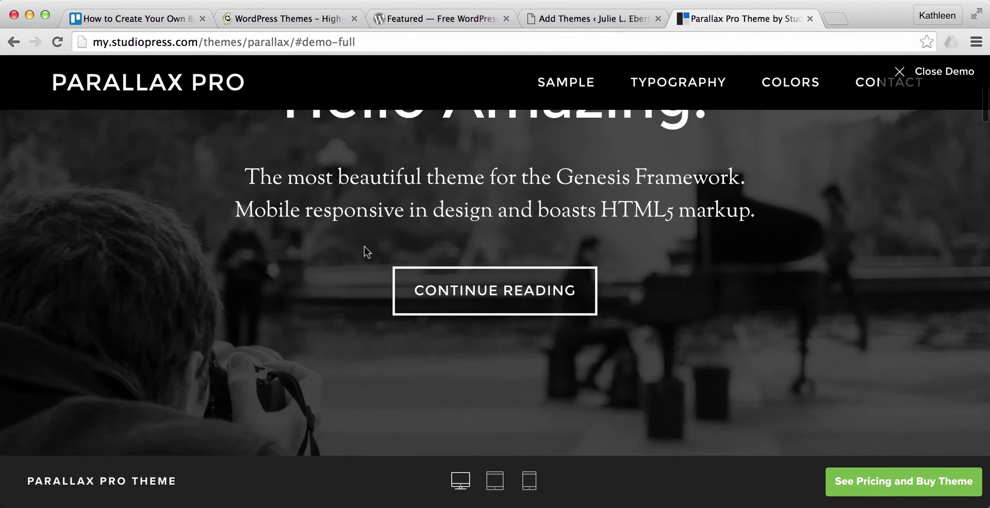
left_click(14, 42)
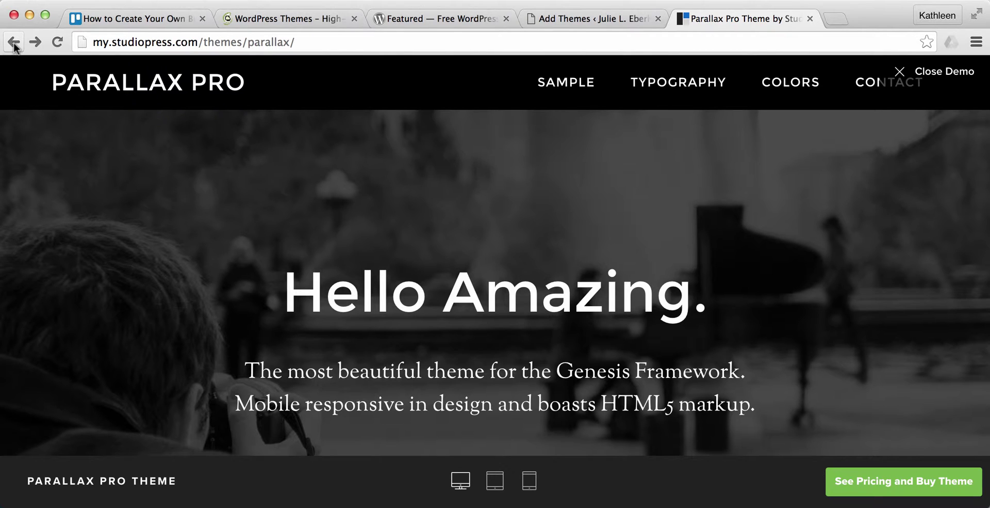
left_click(14, 42)
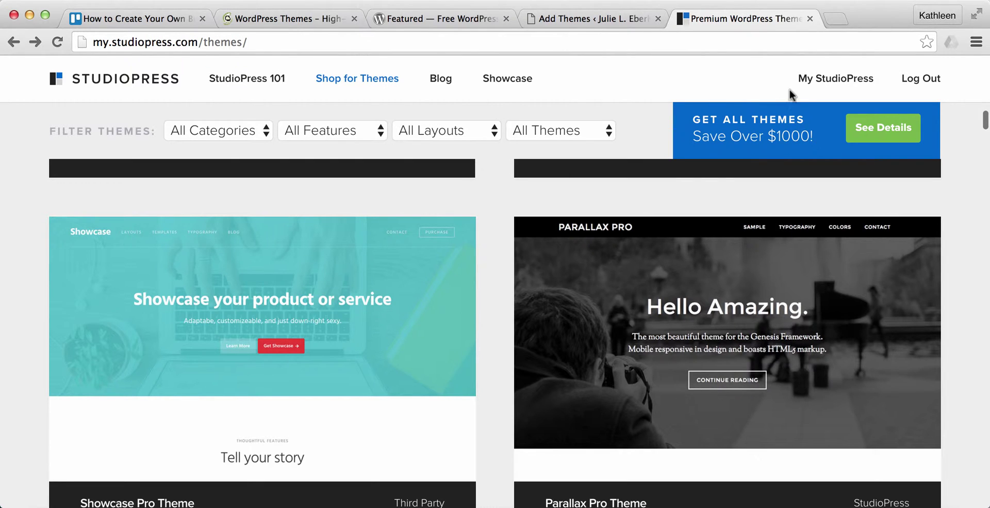
Open the My StudioPress member page and download Parallax Pro from the recently purchased themes
left_click(823, 81)
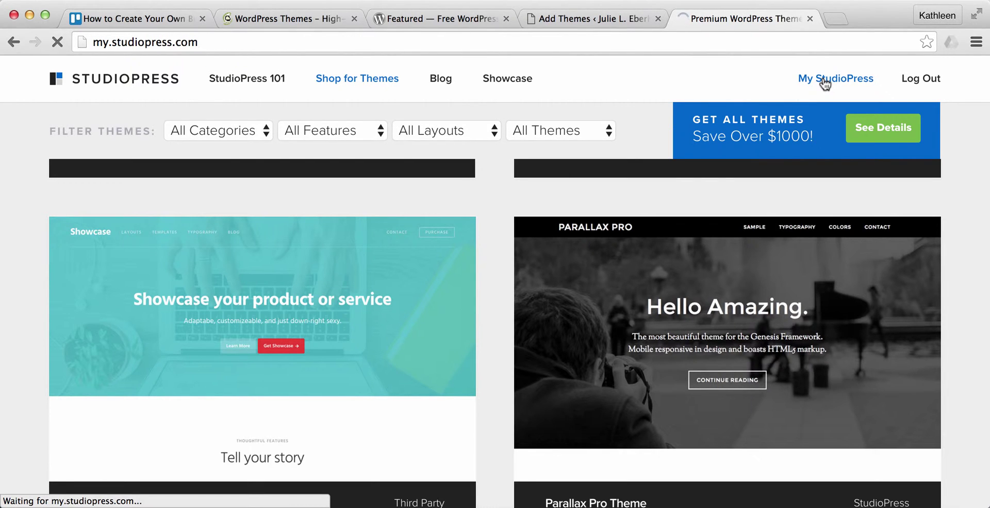
scroll(697, 160, "down", 5)
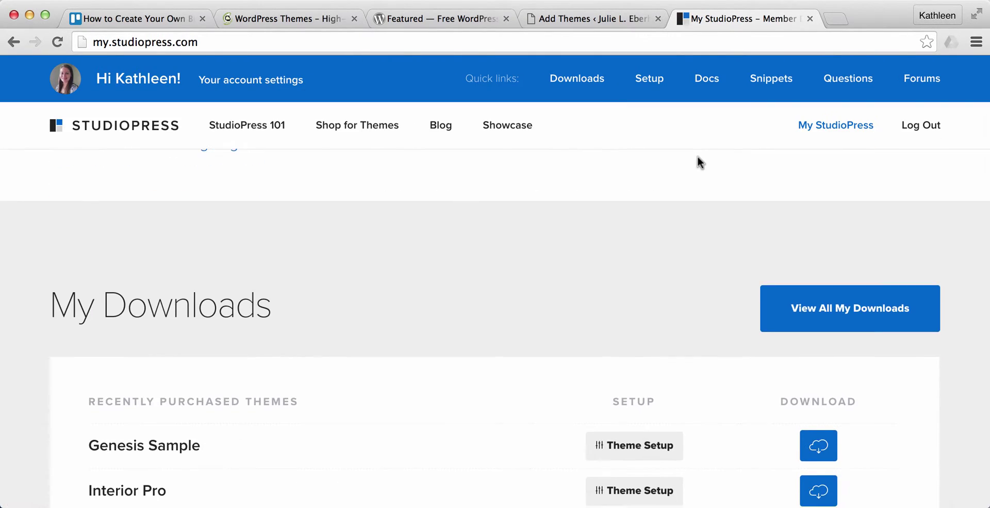
scroll(698, 163, "down", 3)
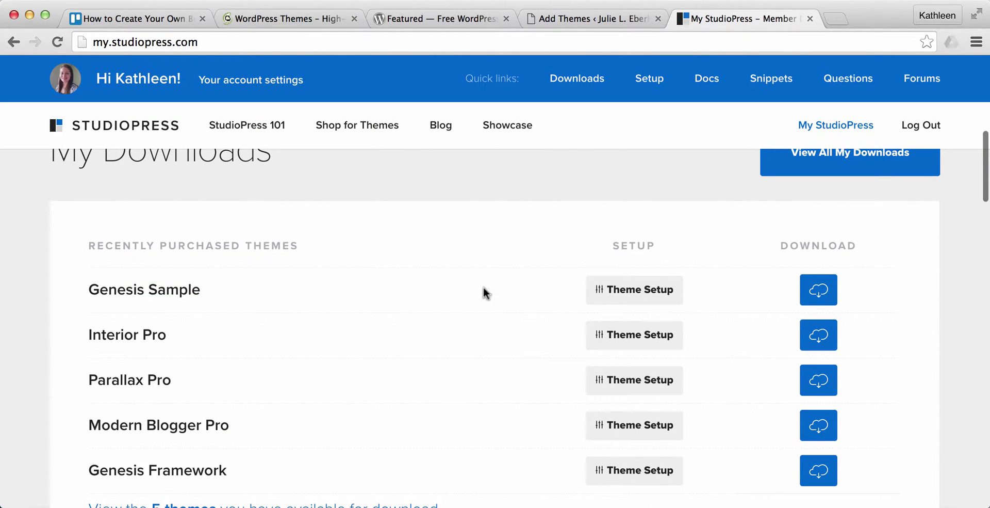
scroll(696, 404, "down", 1)
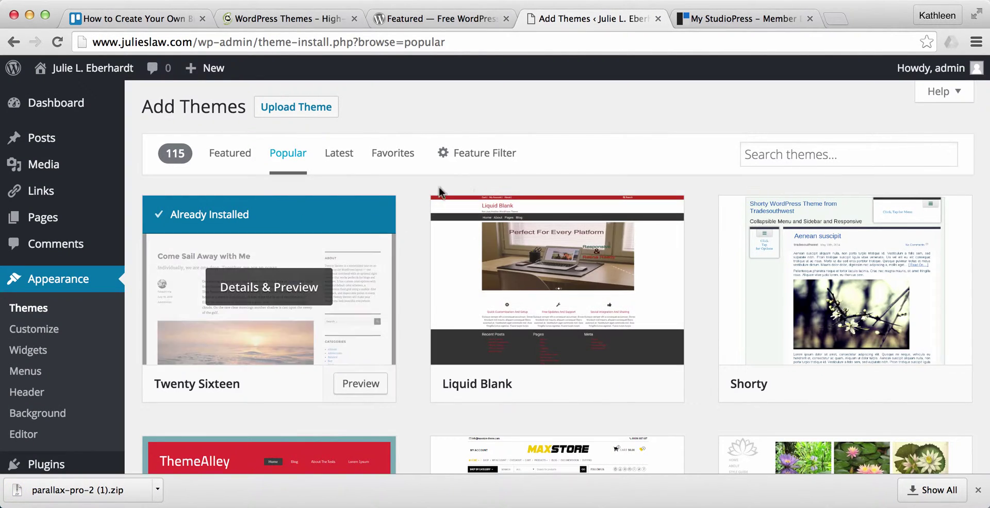
Upload parallax-pro-2 (1).zip from Downloads to the WordPress site, install it, and return to the installed themes
left_click(279, 111)
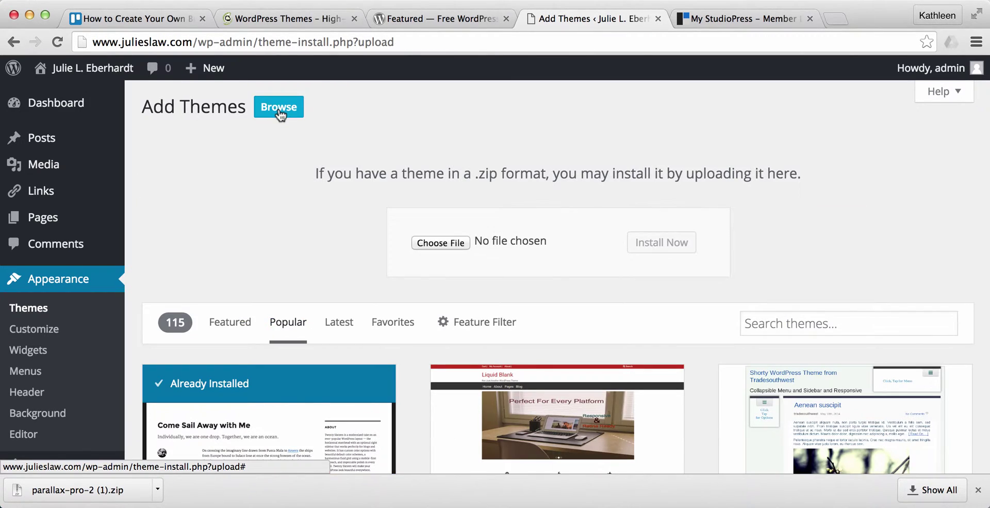
left_click(434, 243)
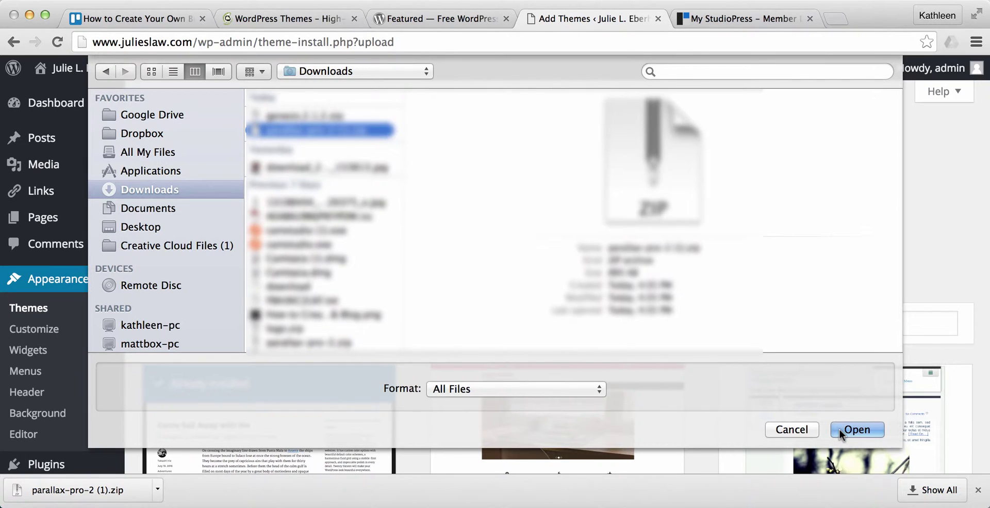
left_click(840, 428)
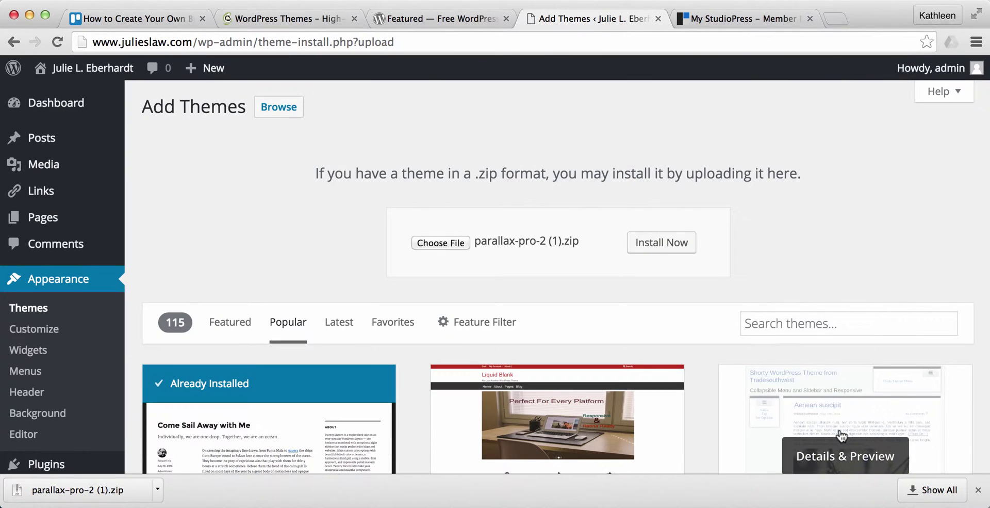
left_click(669, 248)
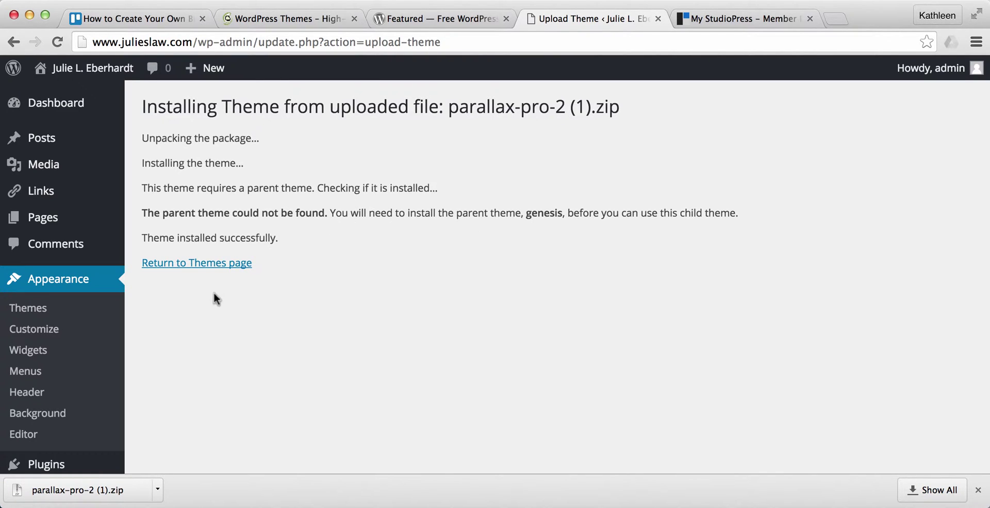
left_click(178, 264)
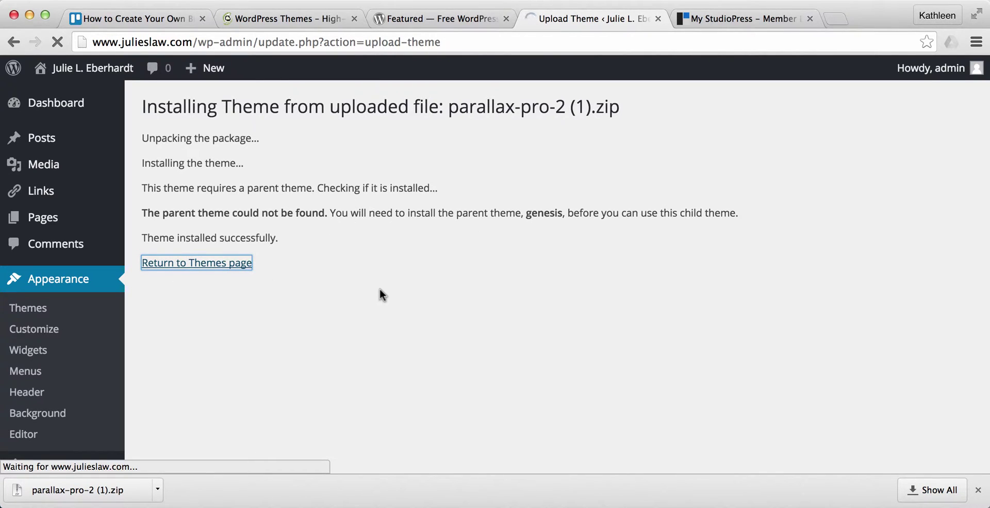
left_click(198, 264)
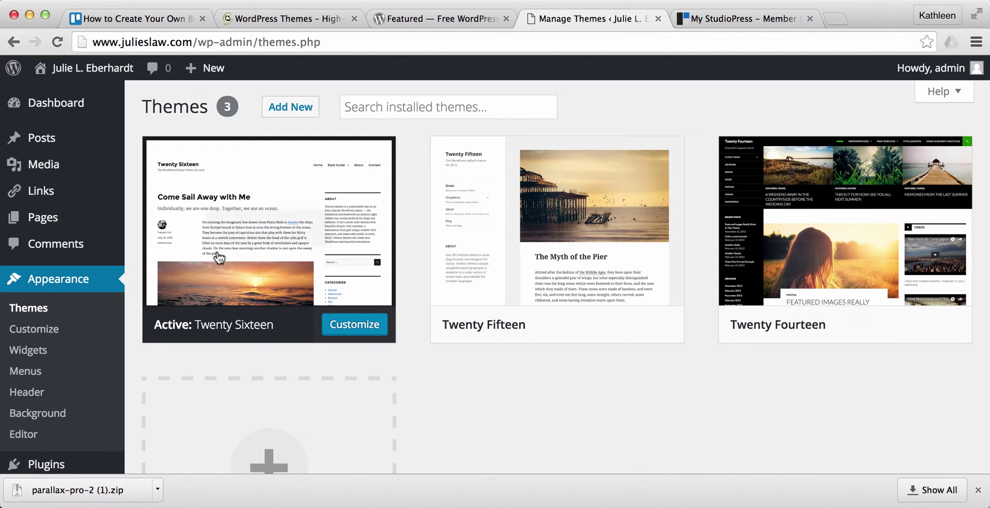
Add the parent theme by uploading genesis.2.1.2.zip from Downloads, install it, and return to the installed themes
left_click(290, 112)
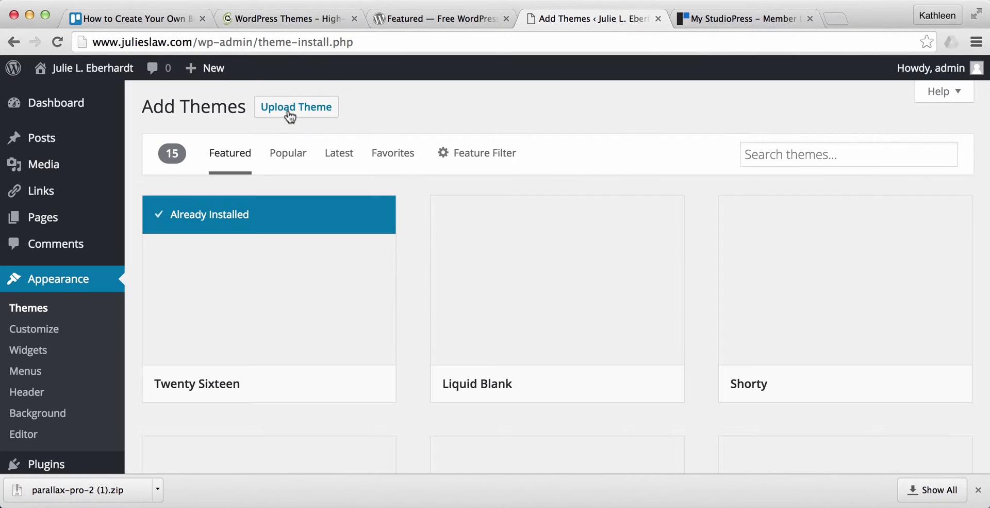
left_click(297, 109)
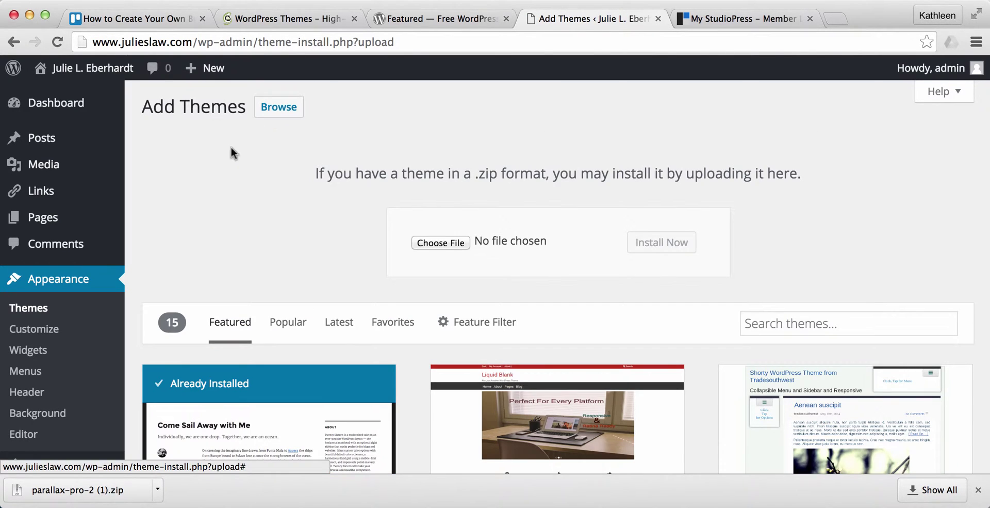
left_click(423, 244)
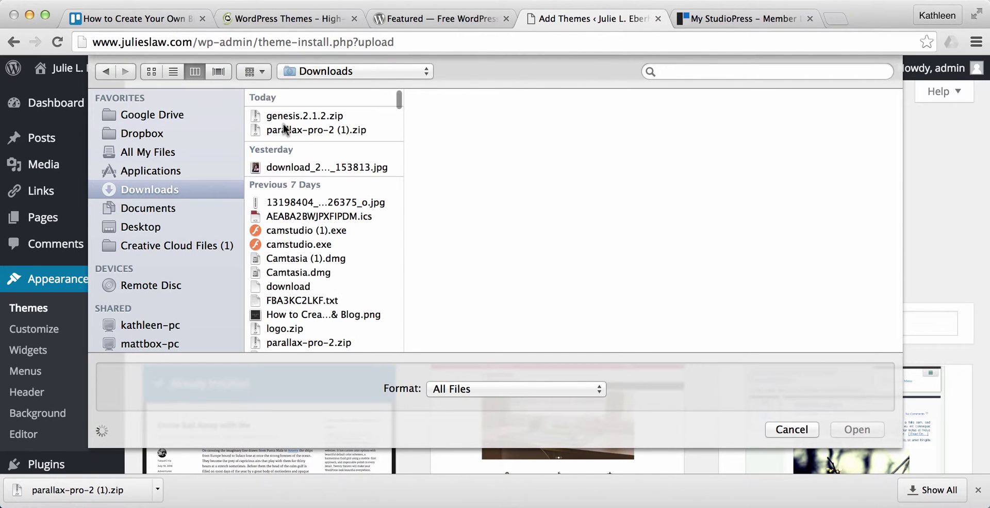
left_click(303, 119)
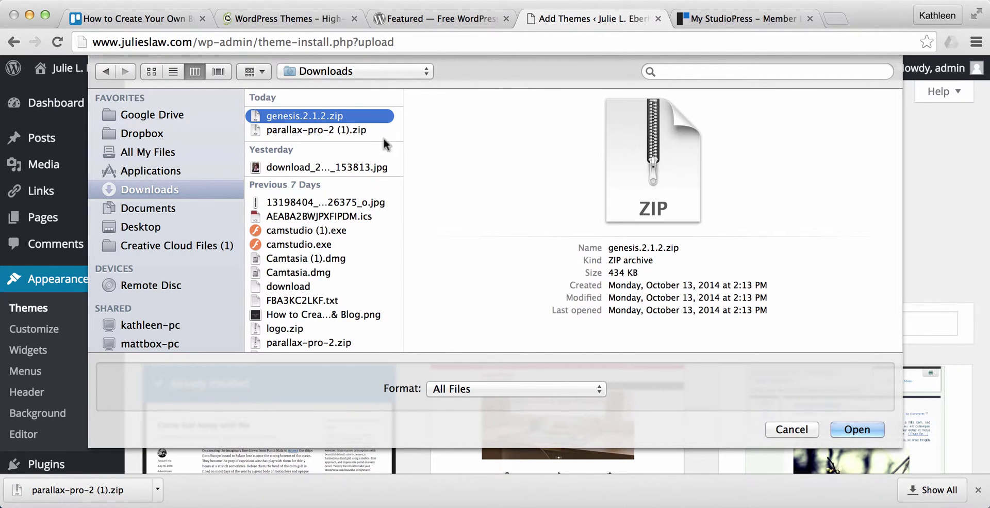
left_click(857, 430)
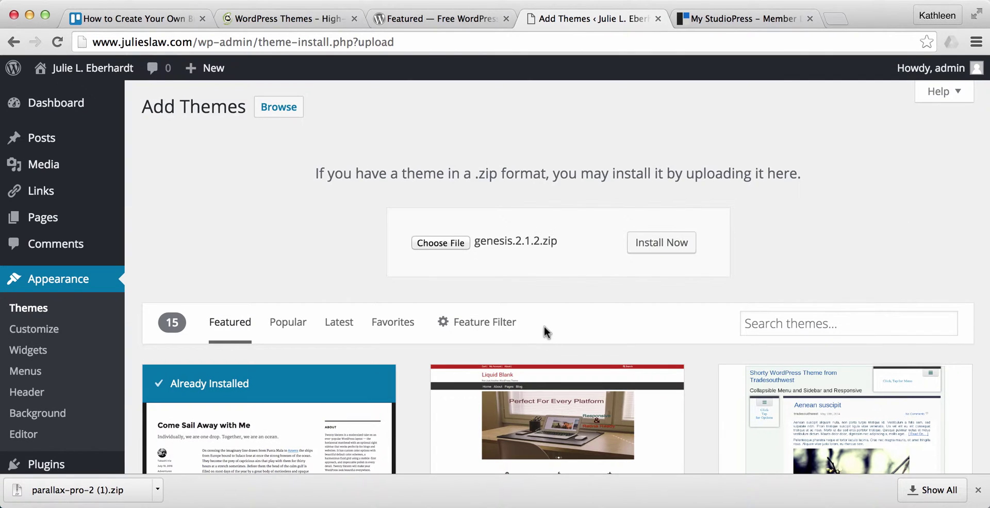
scroll(531, 325, "down", 1)
scroll(657, 219, "up", 1)
scroll(655, 226, "down", 1)
left_click(655, 225)
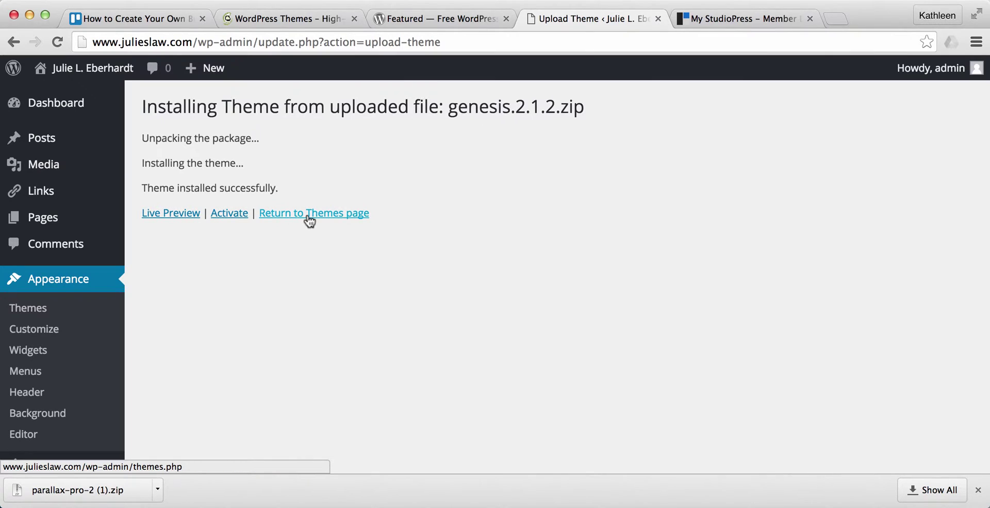
left_click(309, 218)
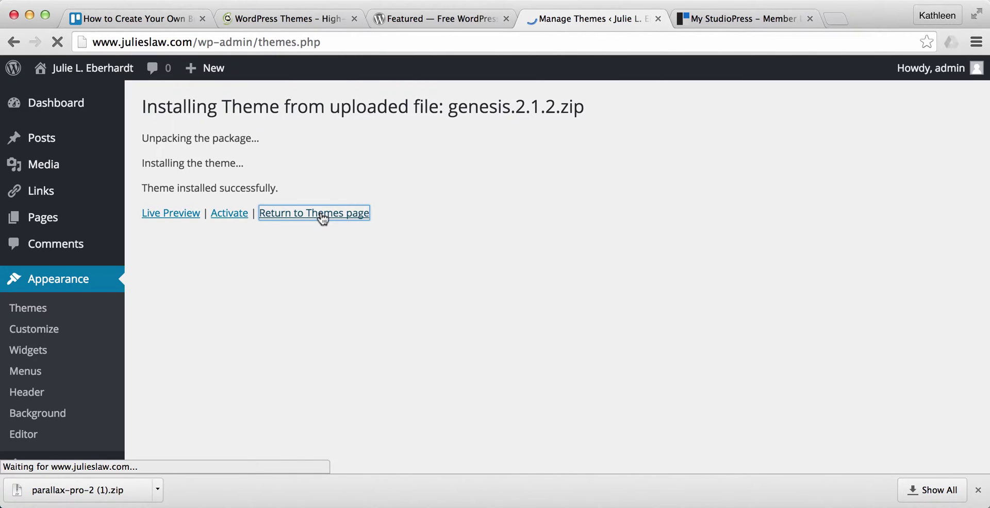
Try to activate the Genesis theme from the installed themes
left_click(299, 109)
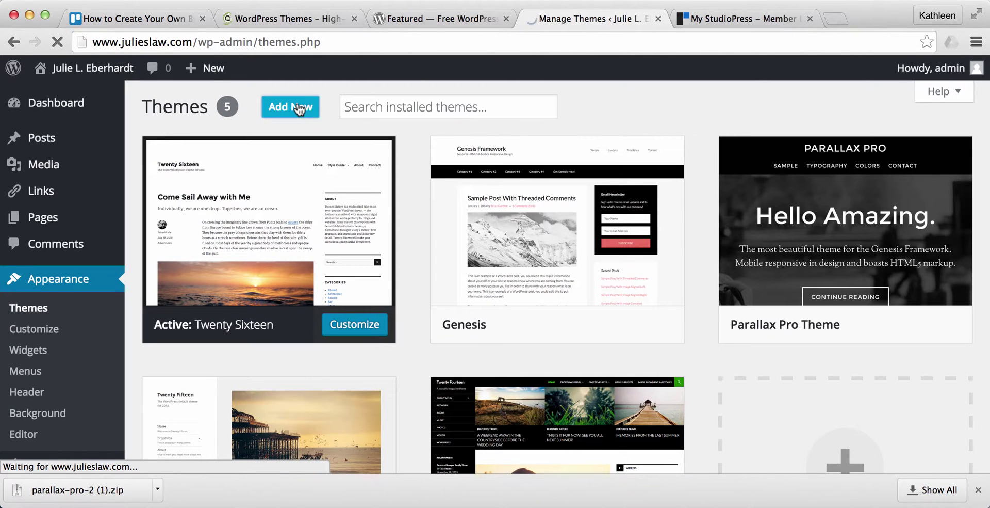
mouse_move(836, 287)
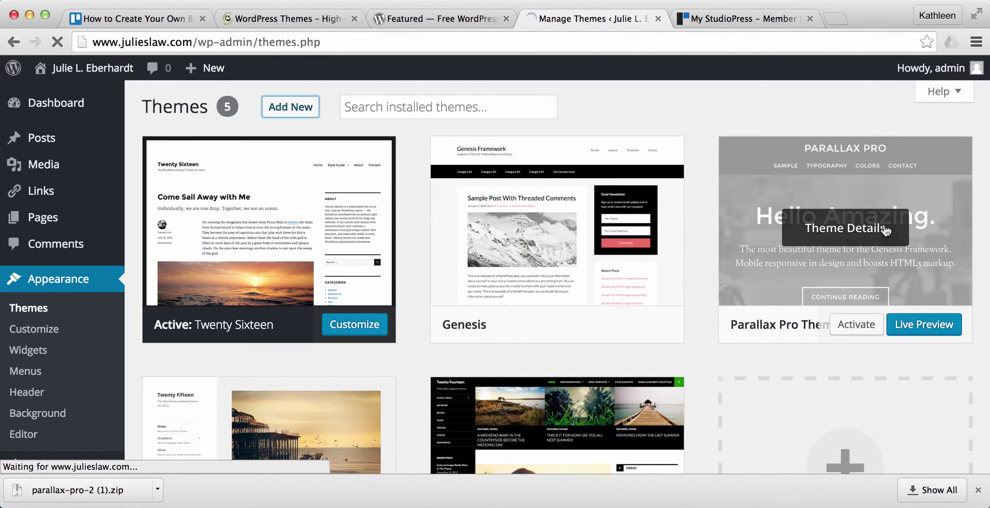
scroll(812, 266, "down", 4)
scroll(564, 172, "up", 3)
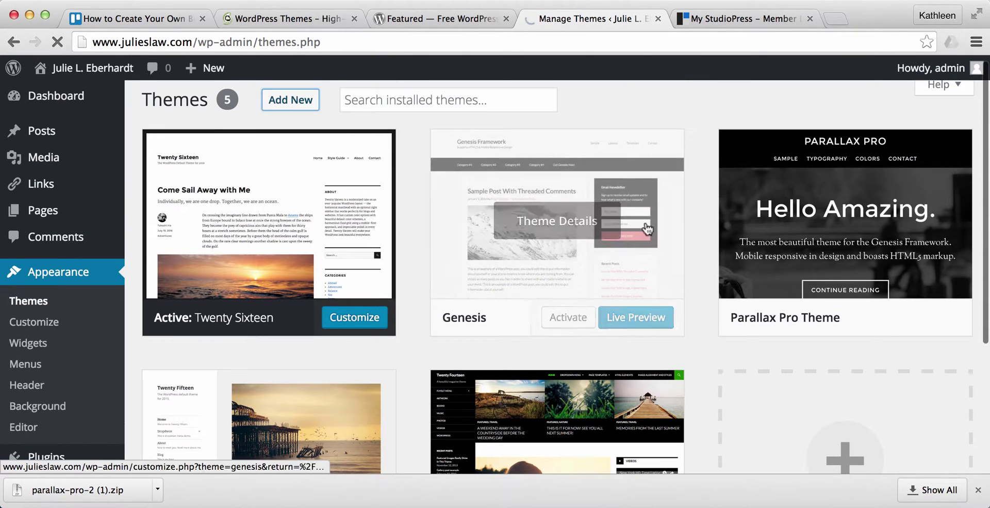
left_click(572, 319)
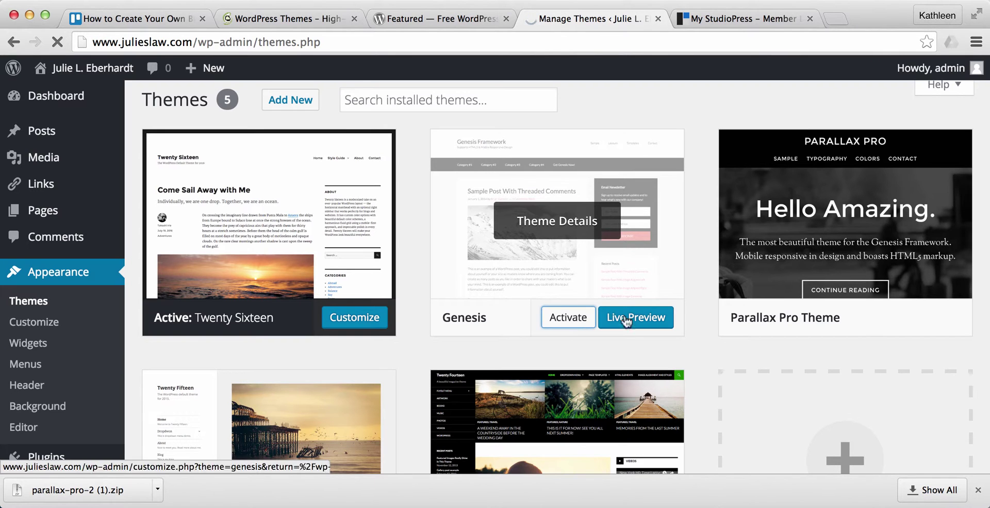
Activate the Parallax Pro Theme and open it for customizing
mouse_move(853, 328)
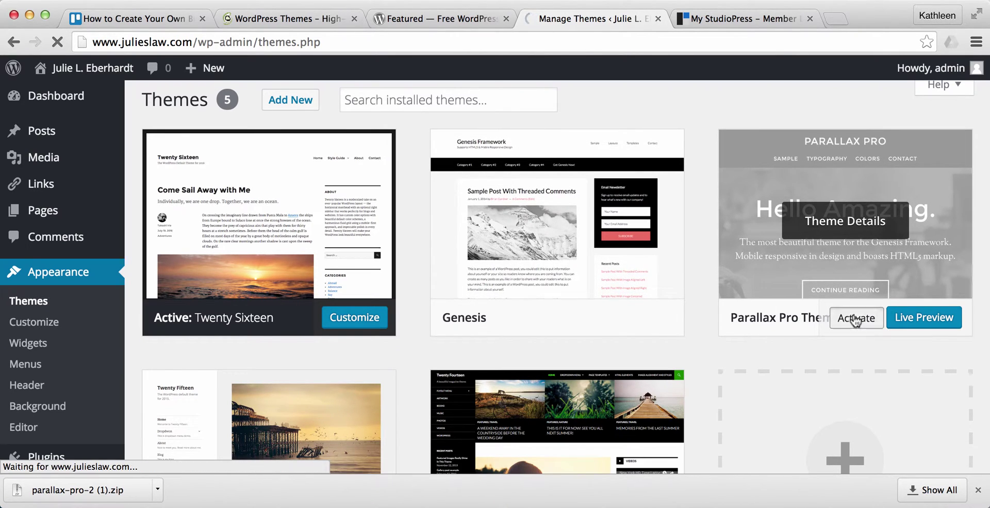
left_click(857, 317)
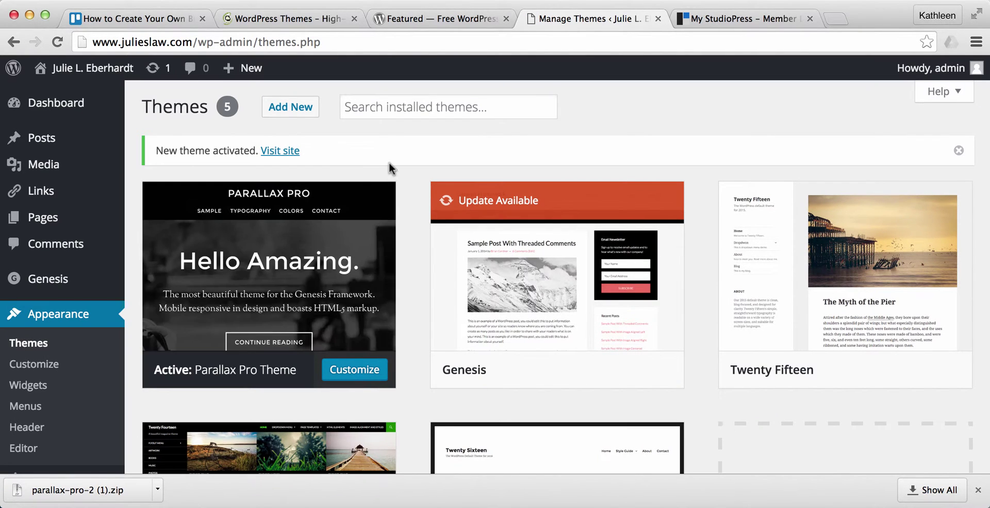
scroll(407, 279, "down", 1)
scroll(408, 278, "down", 3)
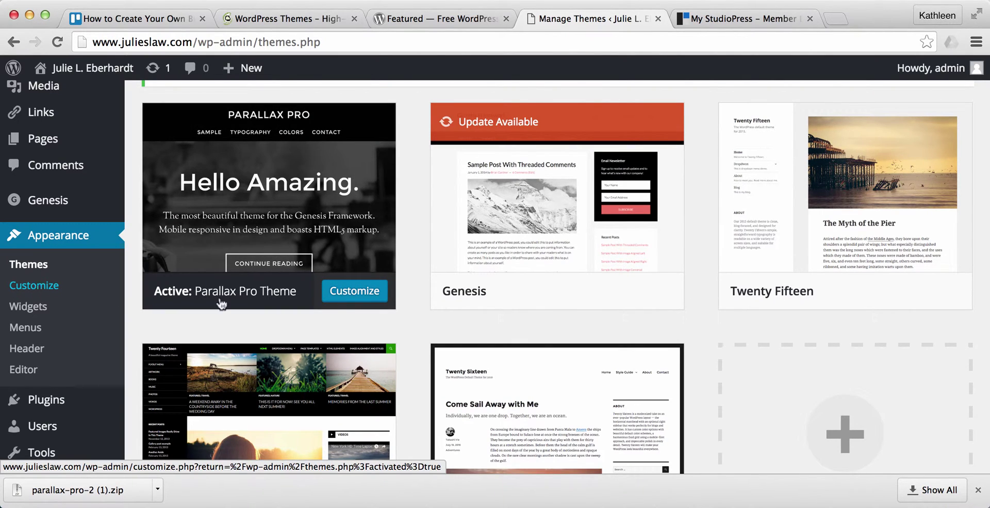
left_click(345, 294)
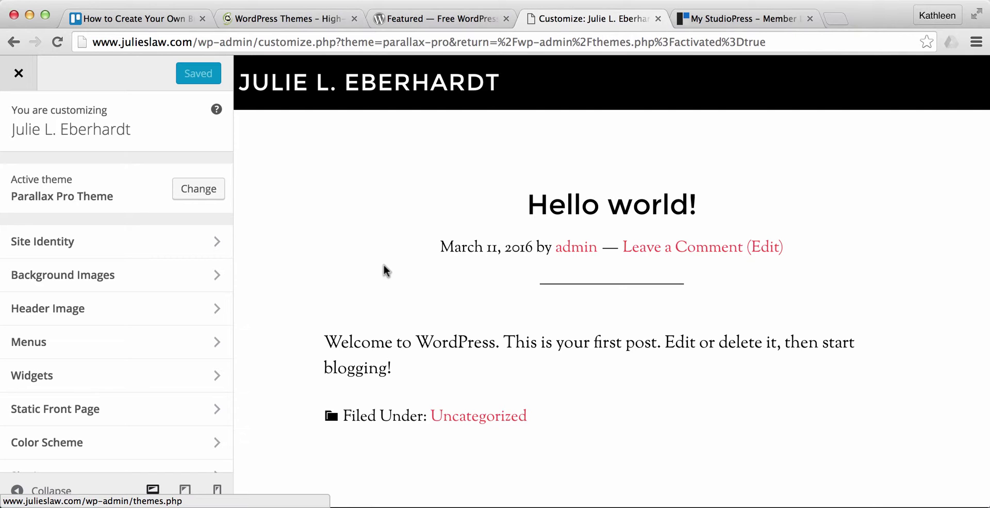
Look over the customizer's sections, check the site title and tagline under Site Identity, and go back to the section list
scroll(384, 264, "down", 3)
scroll(383, 265, "up", 3)
left_click(80, 242)
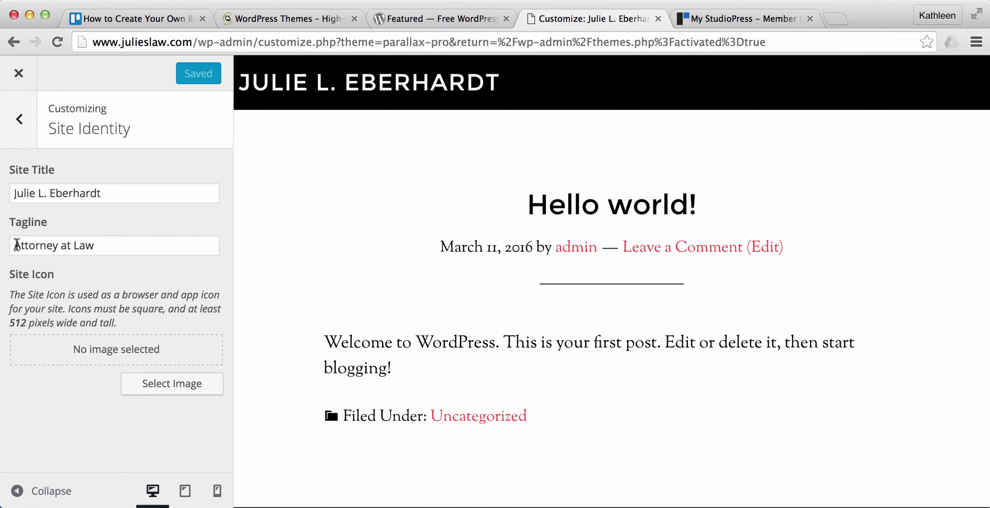
left_click_drag(16, 245, 115, 245)
left_click(122, 244)
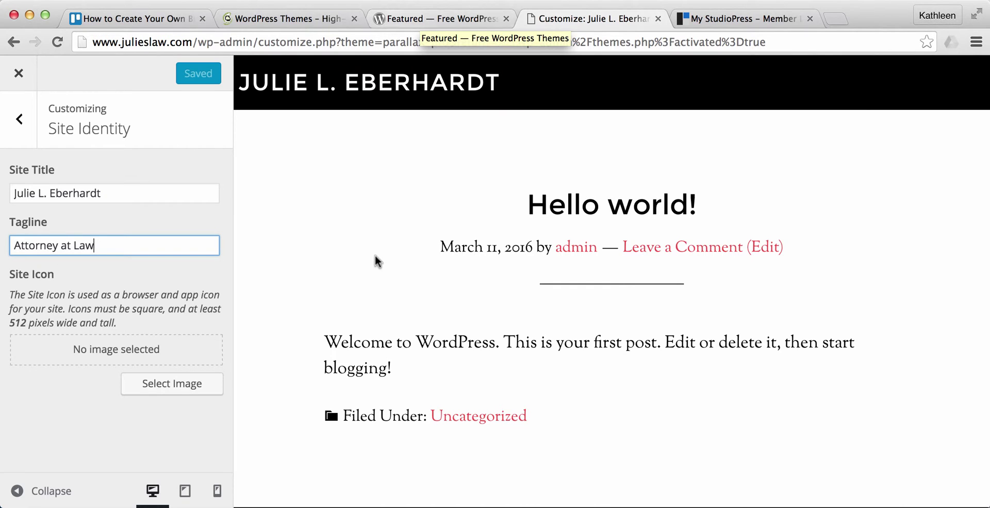
left_click(23, 133)
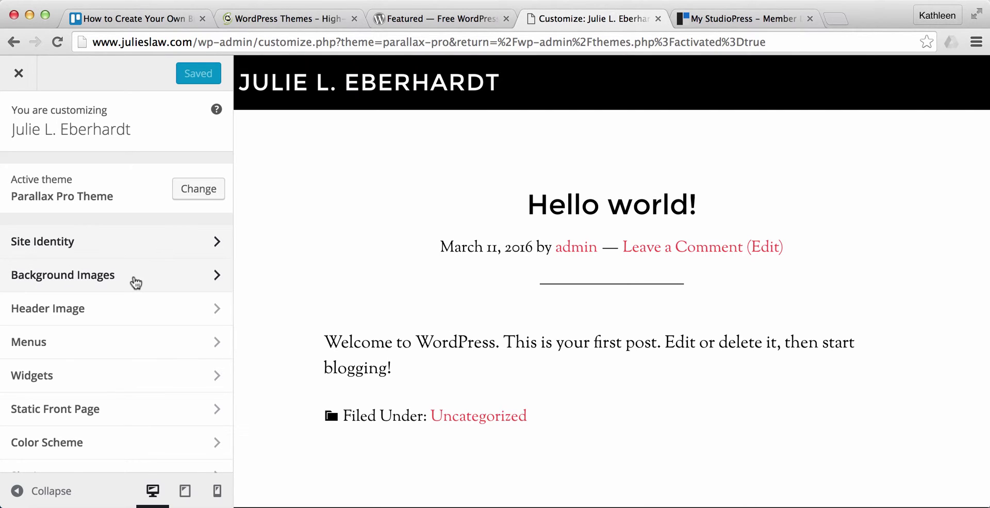
Open the Background Images settings of the Parallax Pro Theme to view the featured section images
scroll(138, 291, "down", 3)
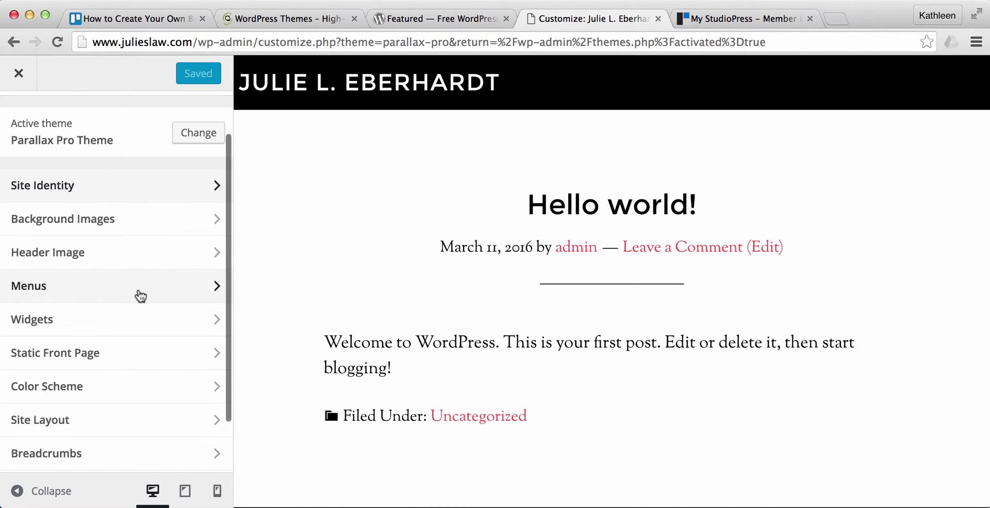
scroll(139, 295, "up", 2)
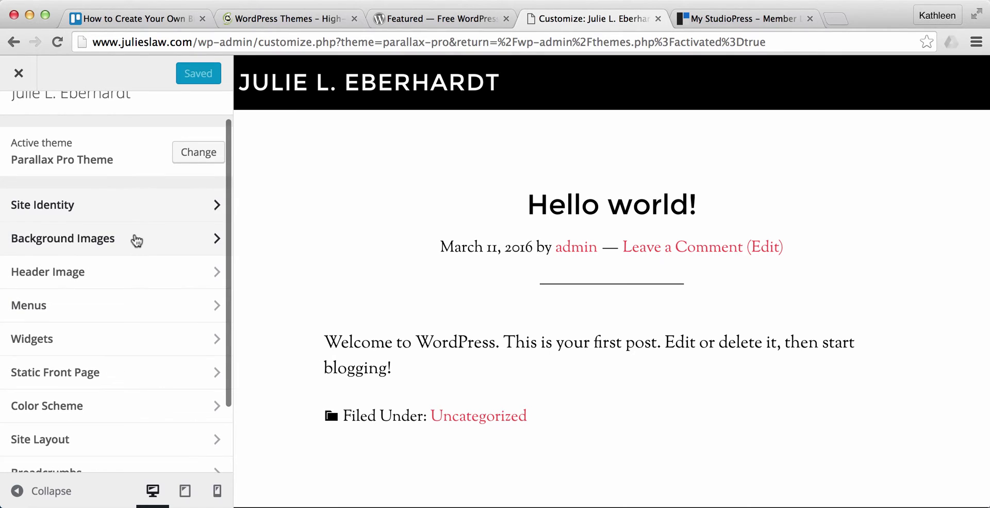
left_click(135, 241)
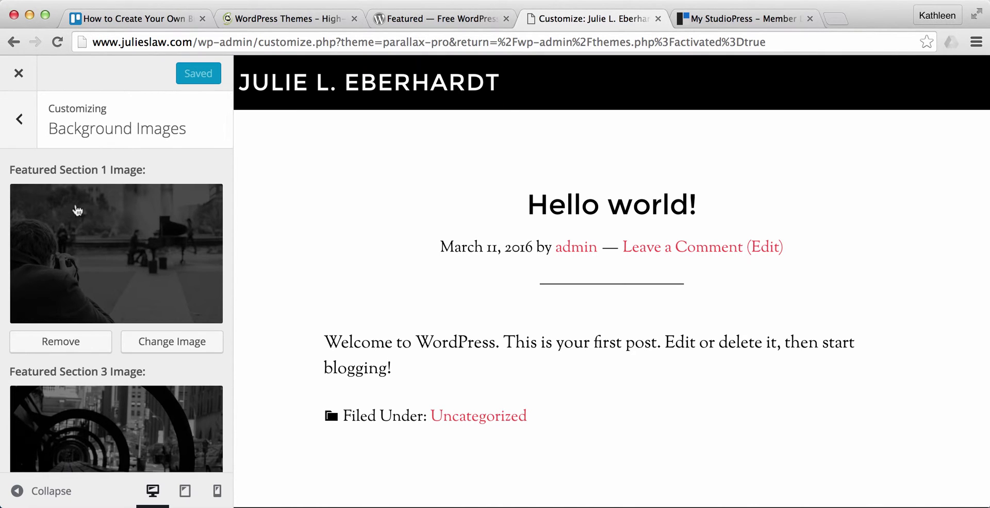
Look over the featured section images under Background Images and return to the customizer's section list
scroll(146, 262, "down", 5)
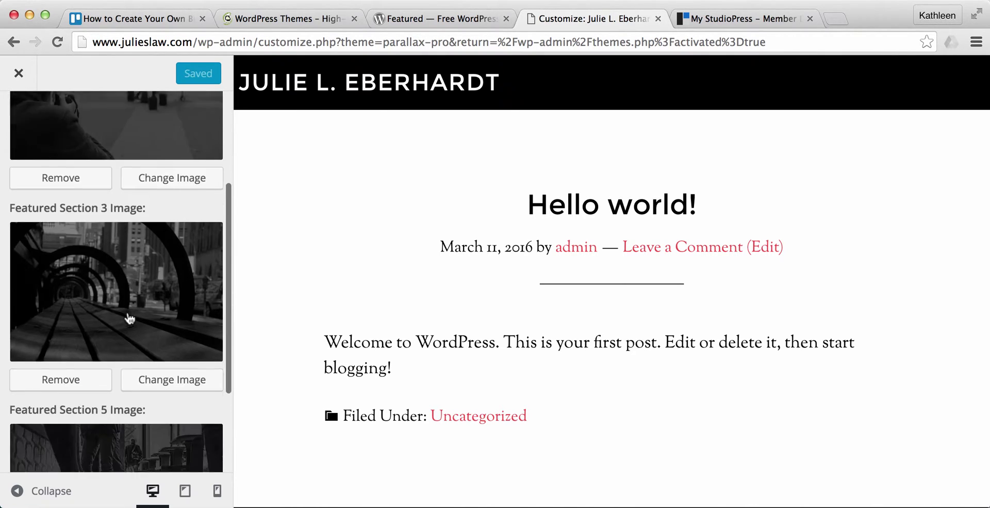
scroll(128, 318, "down", 4)
scroll(127, 317, "up", 9)
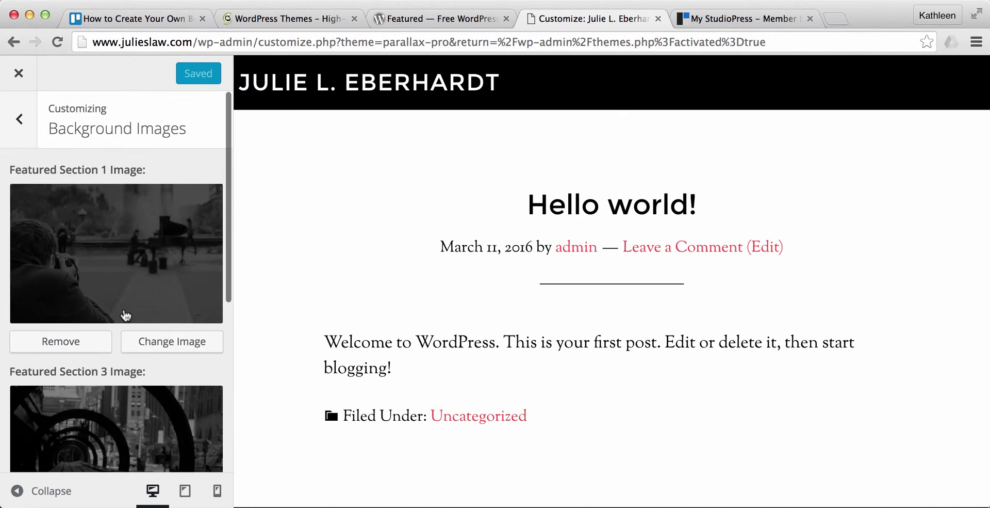
scroll(125, 315, "down", 6)
scroll(125, 314, "up", 6)
left_click(19, 120)
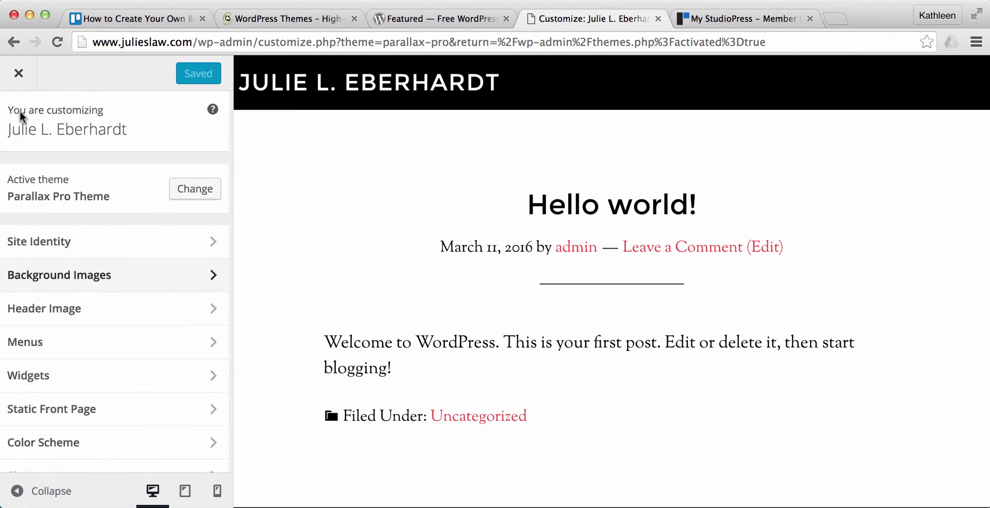
Check the Header Image settings and the image upload dialog without choosing a file, and return to the section list
left_click(71, 308)
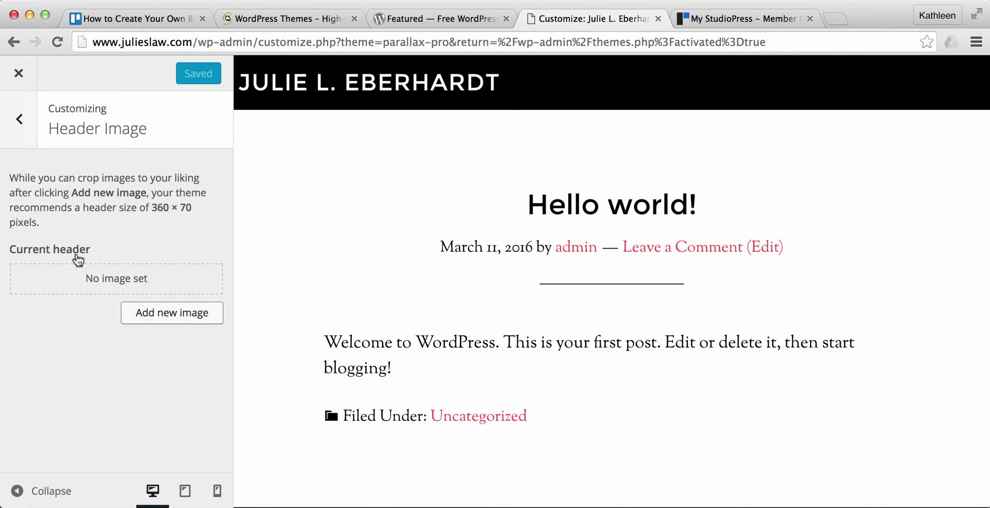
left_click(153, 312)
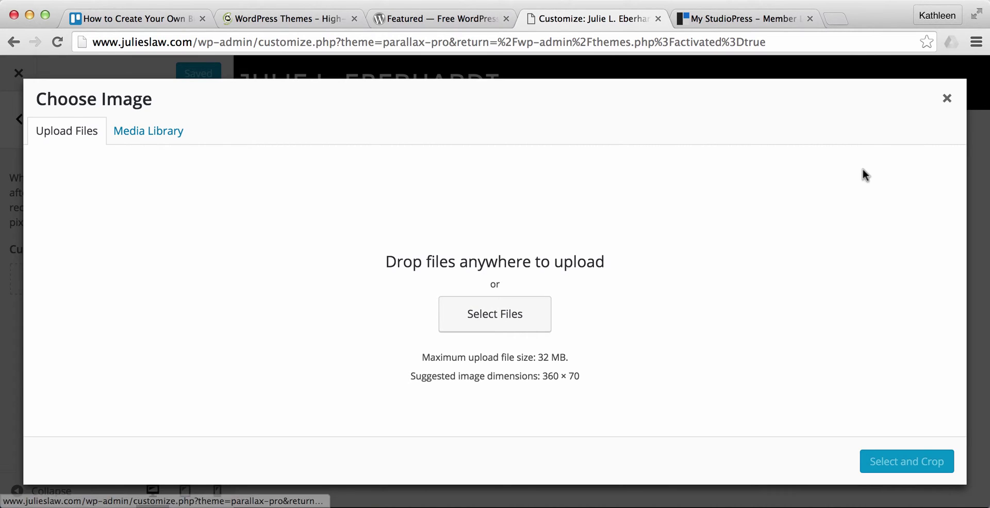
left_click(947, 98)
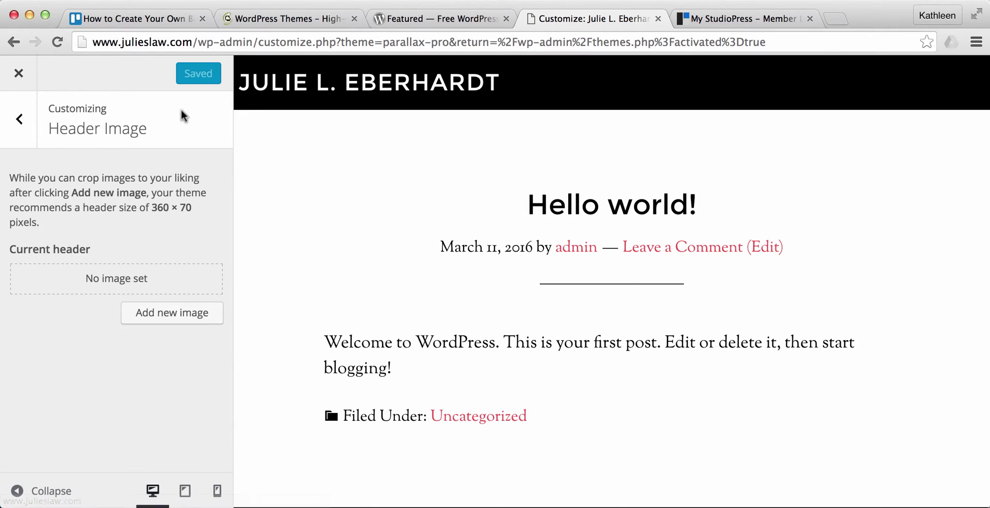
left_click(19, 118)
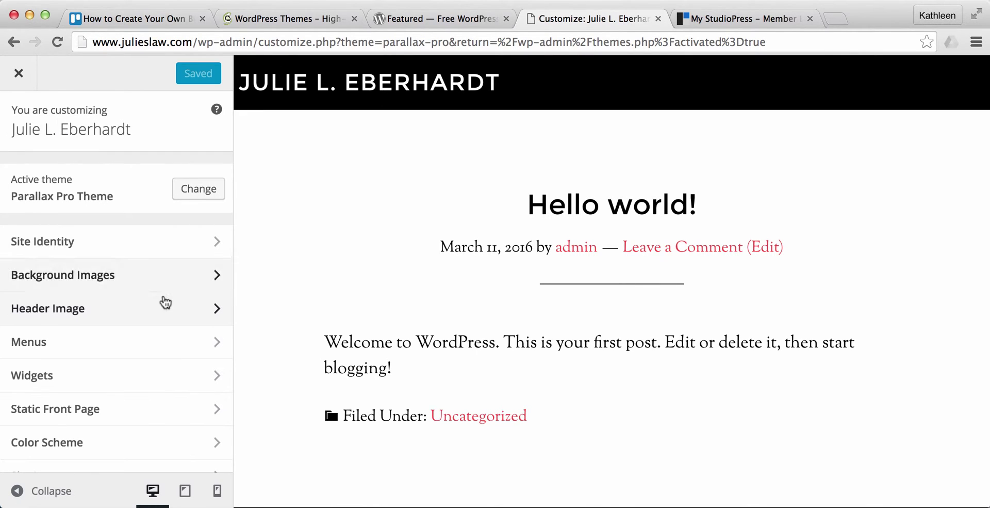
Check the Menus and Static Front Page settings and return to the customizer's section list
left_click(138, 343)
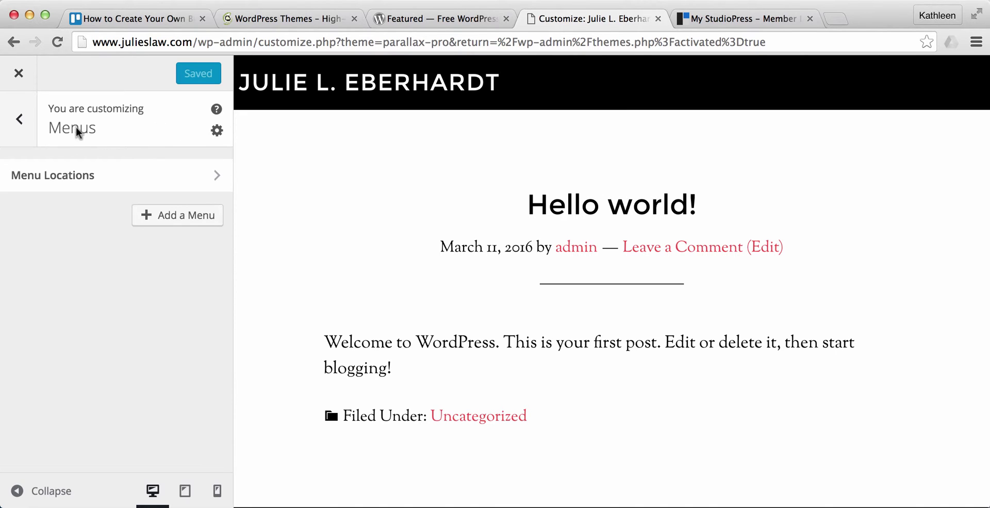
left_click(19, 118)
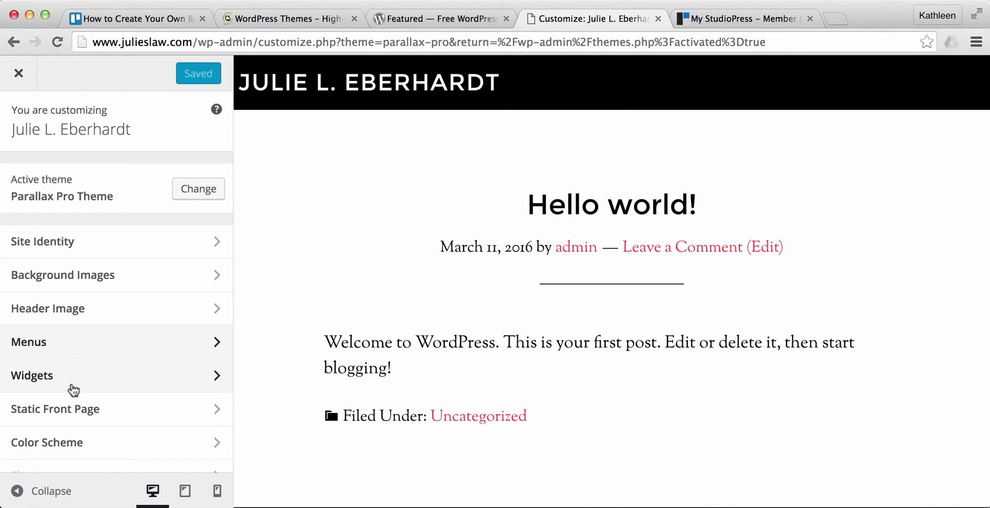
scroll(80, 398, "down", 3)
left_click(124, 337)
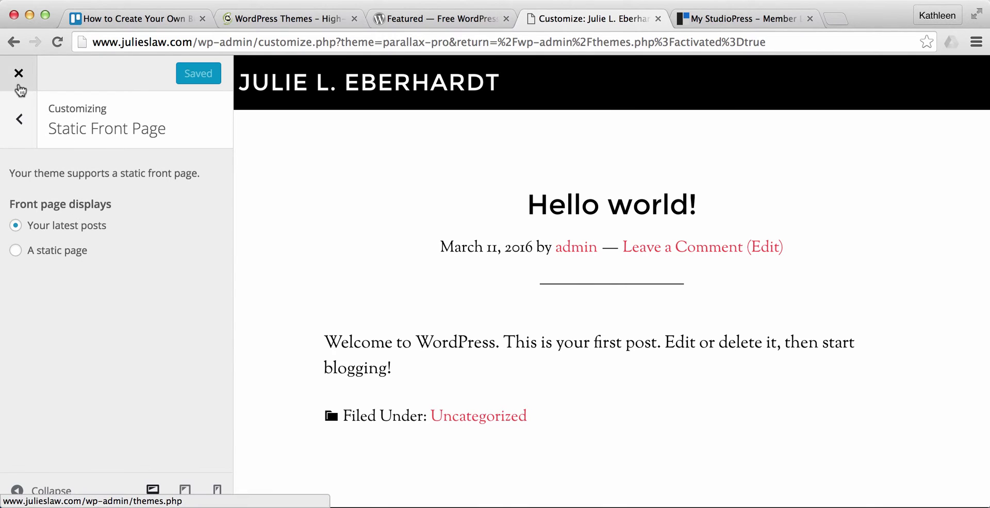
left_click(19, 119)
scroll(177, 353, "down", 3)
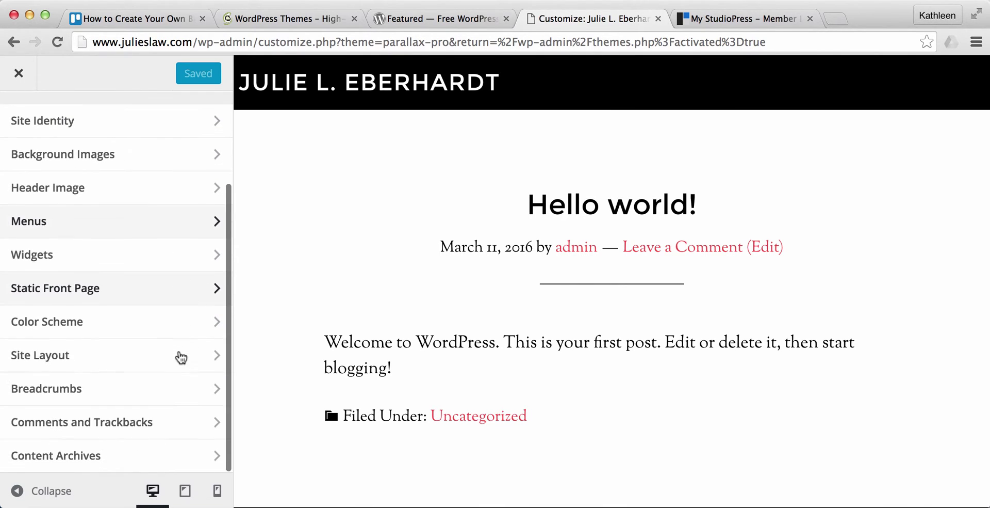
Set the theme's color style to Parallax Pro Blue, check the page preview, and return to the section list
left_click(121, 324)
left_click(72, 197)
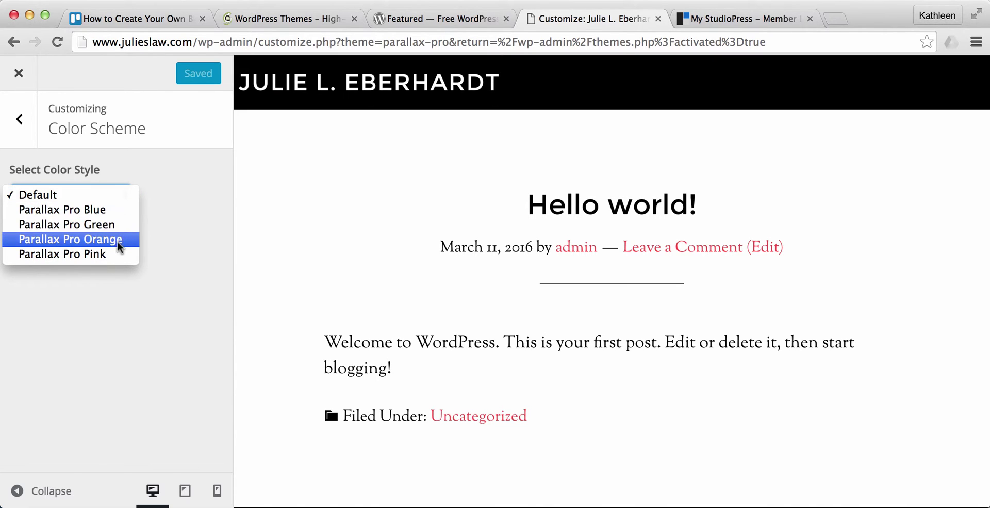
left_click(120, 207)
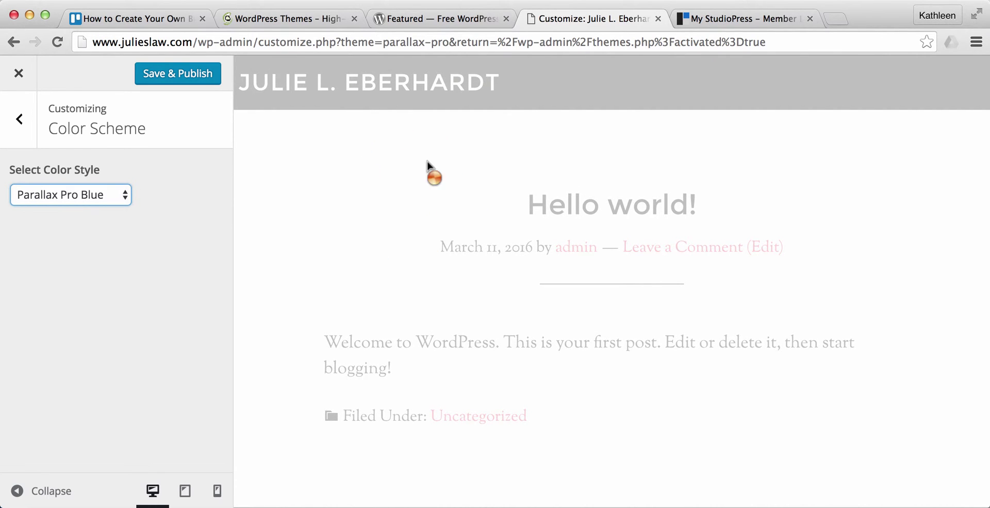
scroll(477, 168, "down", 3)
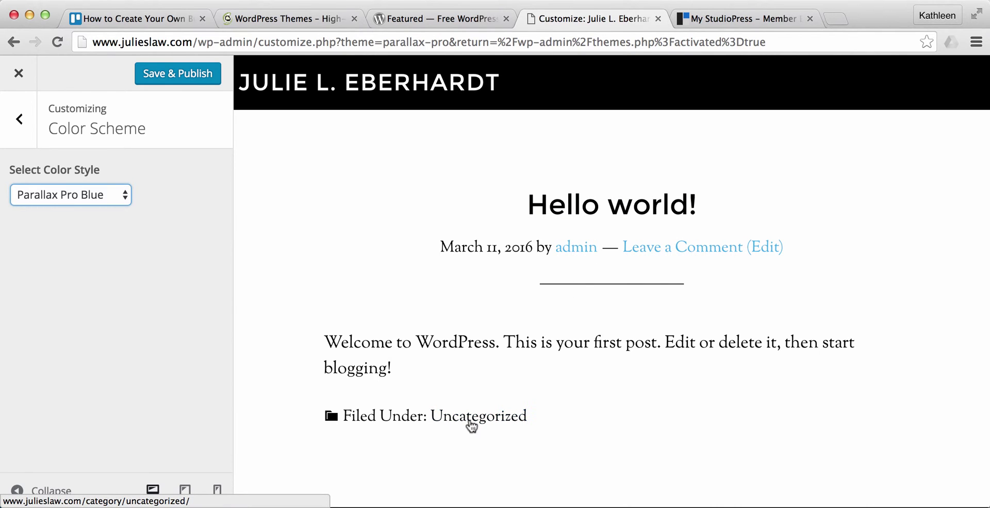
scroll(518, 405, "down", 2)
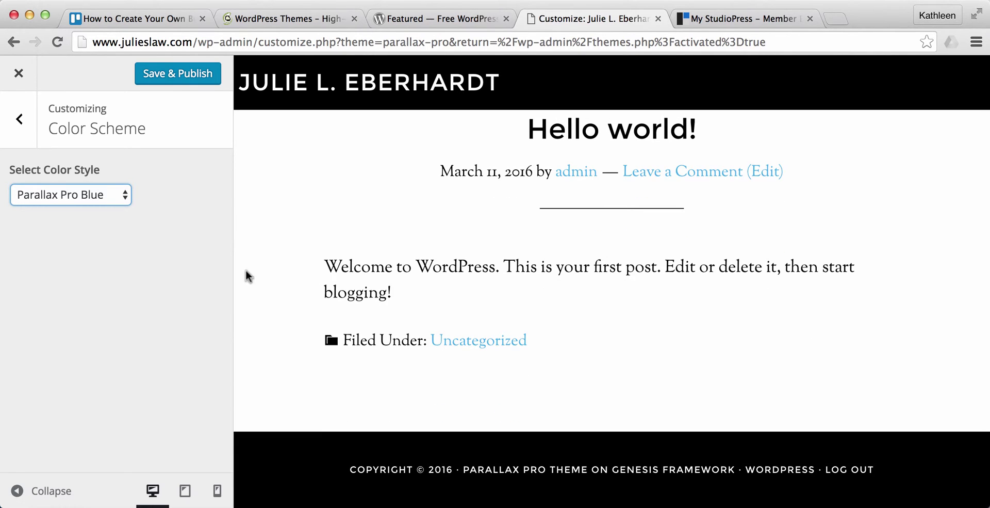
left_click(19, 120)
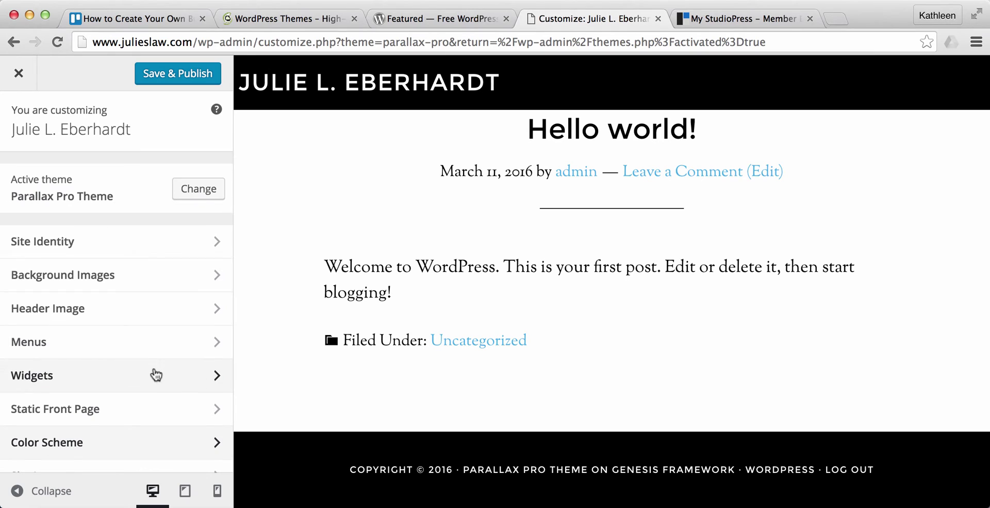
Open the Site Layout settings and set the default layout to Content, Primary Sidebar
scroll(155, 375, "down", 3)
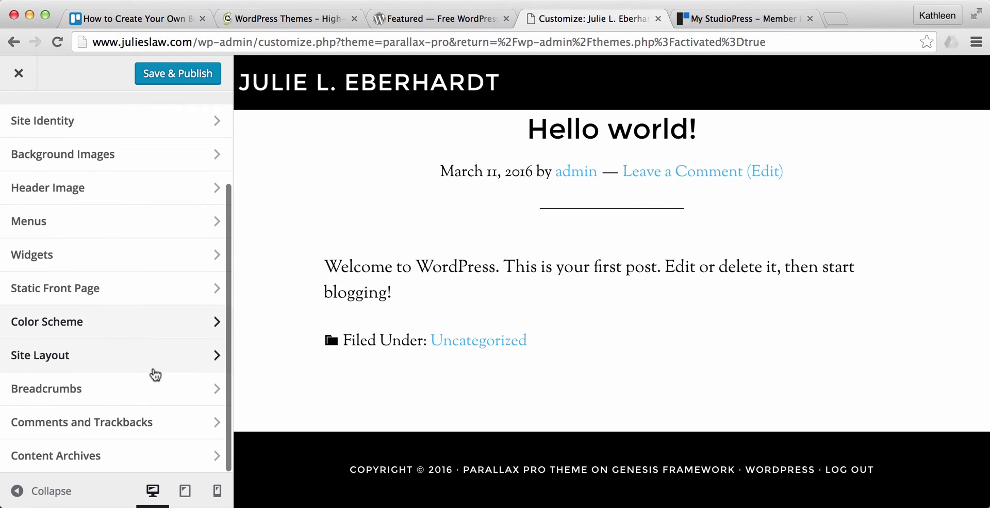
left_click(113, 364)
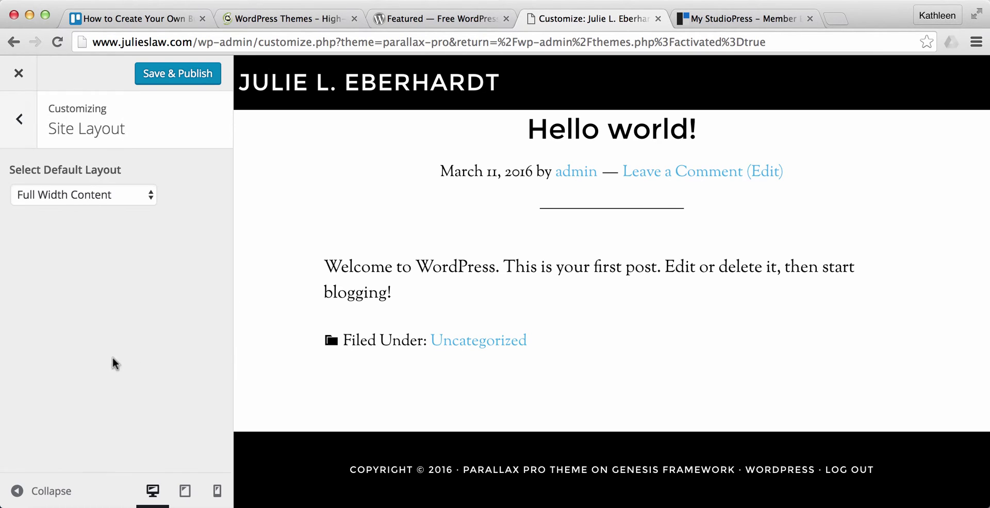
left_click(102, 206)
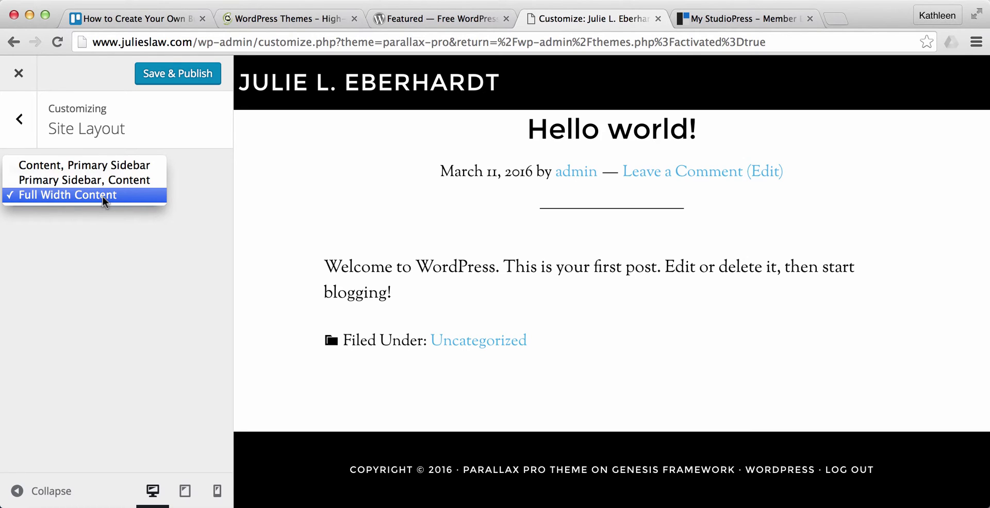
left_click(93, 196)
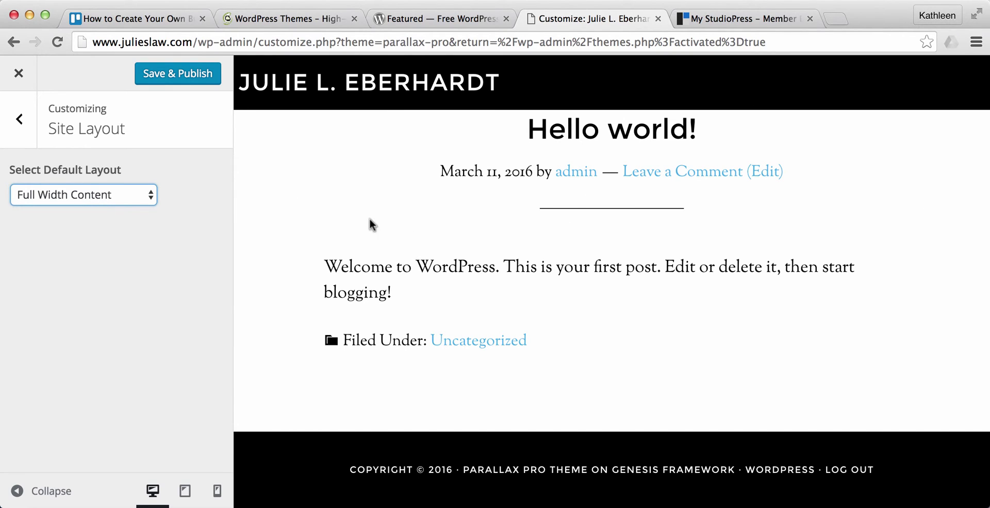
left_click(72, 201)
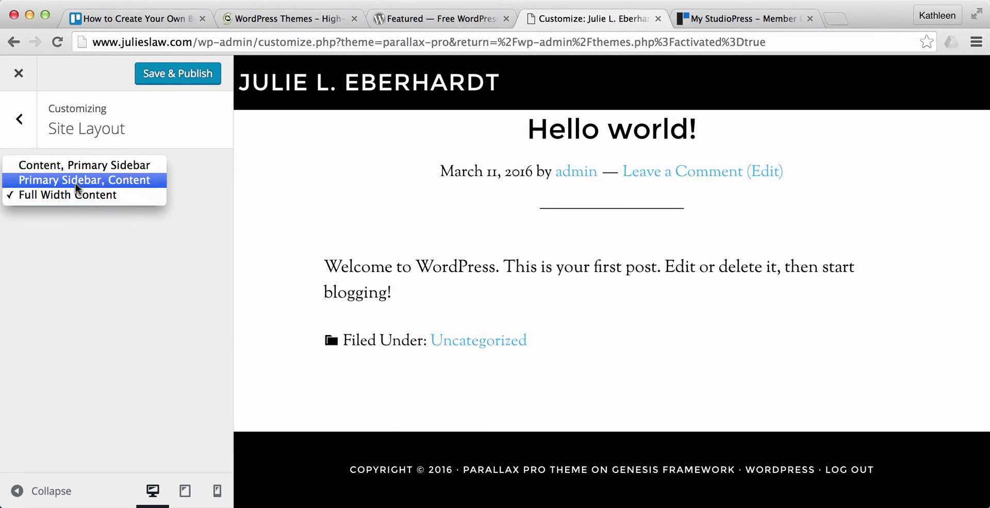
left_click(77, 165)
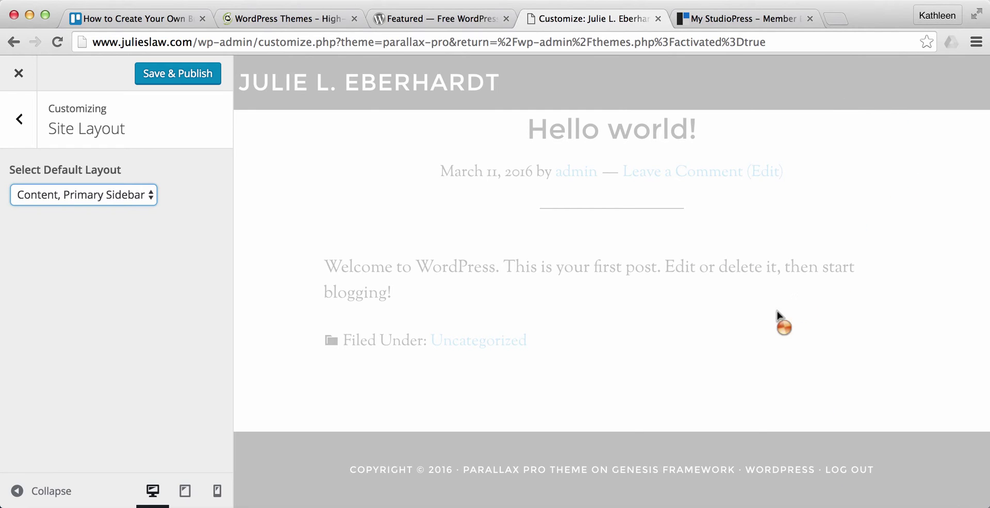
left_click(839, 18)
type("smar")
key("Return")
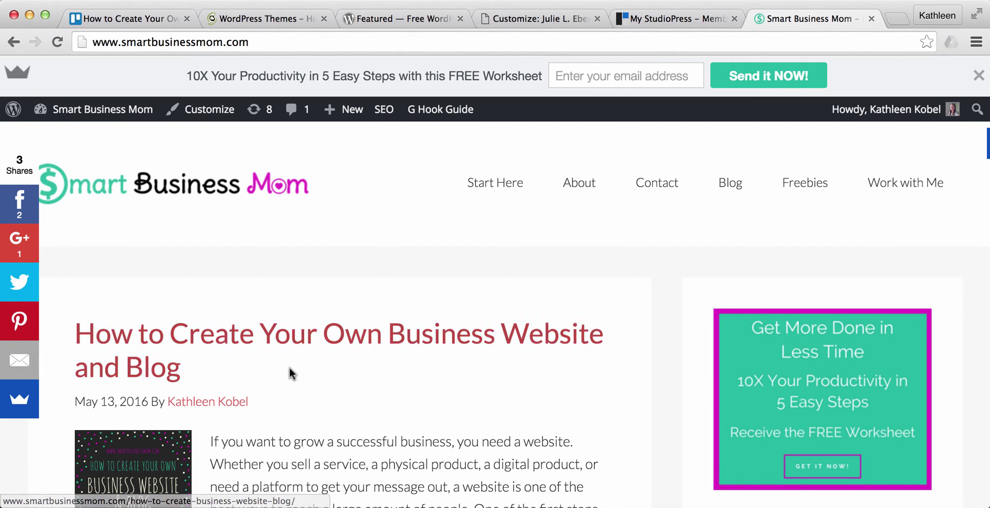
scroll(286, 363, "down", 5)
scroll(280, 365, "up", 3)
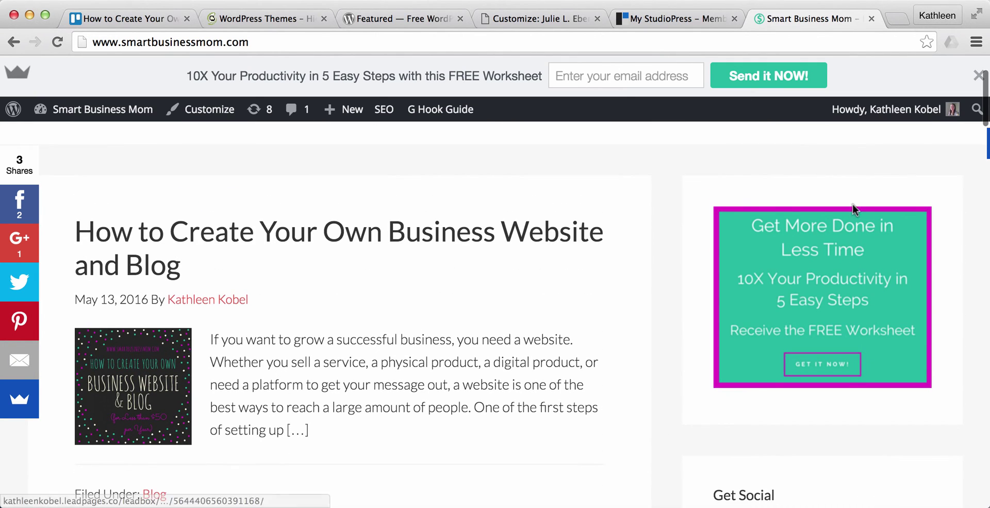
scroll(838, 396, "down", 4)
scroll(835, 398, "up", 2)
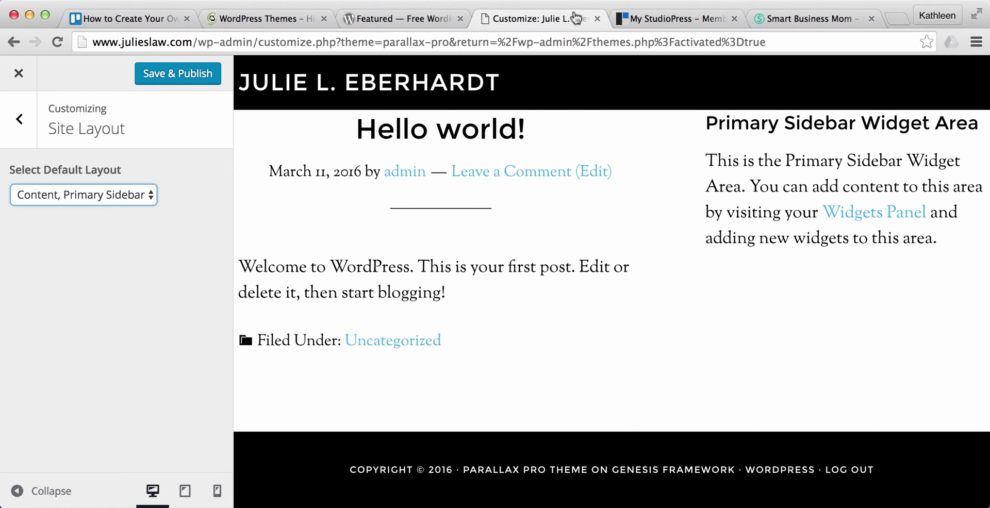
Back in the customizer, set the default layout to Primary Sidebar, Content and return to the section list
left_click(95, 196)
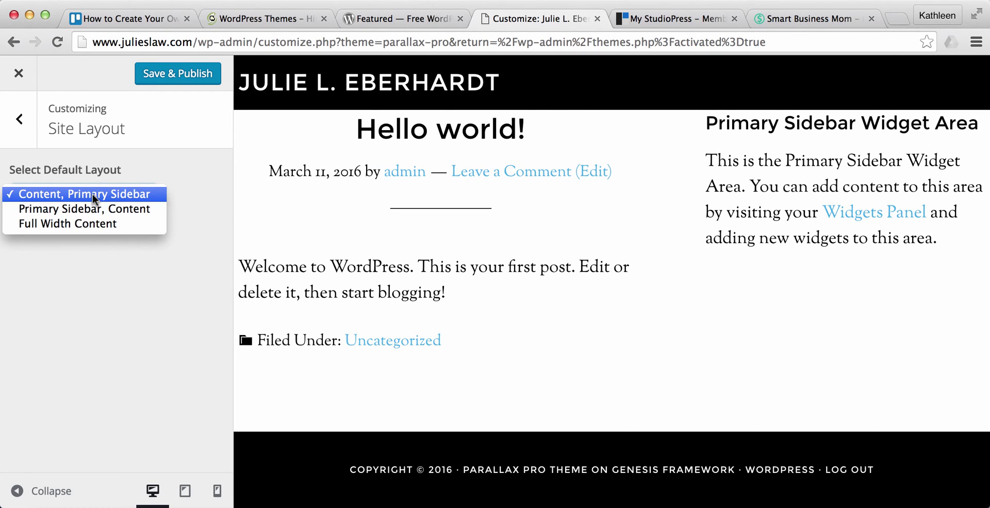
left_click(89, 207)
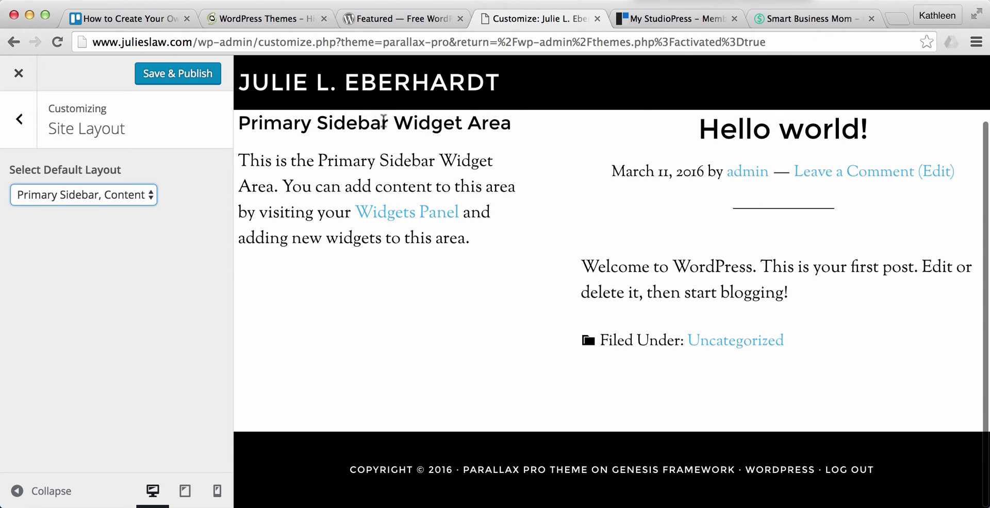
left_click(19, 119)
Save and publish the customizations, and close the customizer to return to the installed themes page
scroll(125, 298, "down", 4)
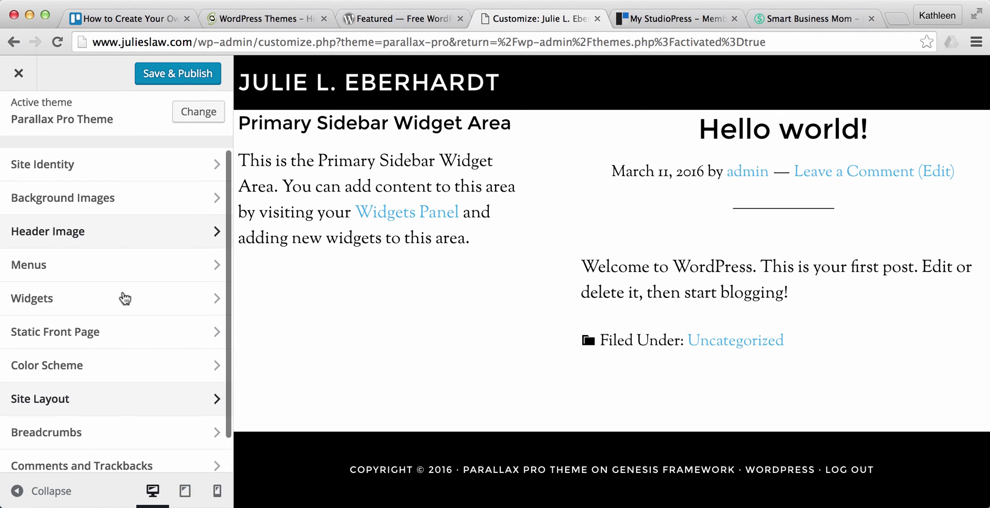
scroll(125, 298, "up", 5)
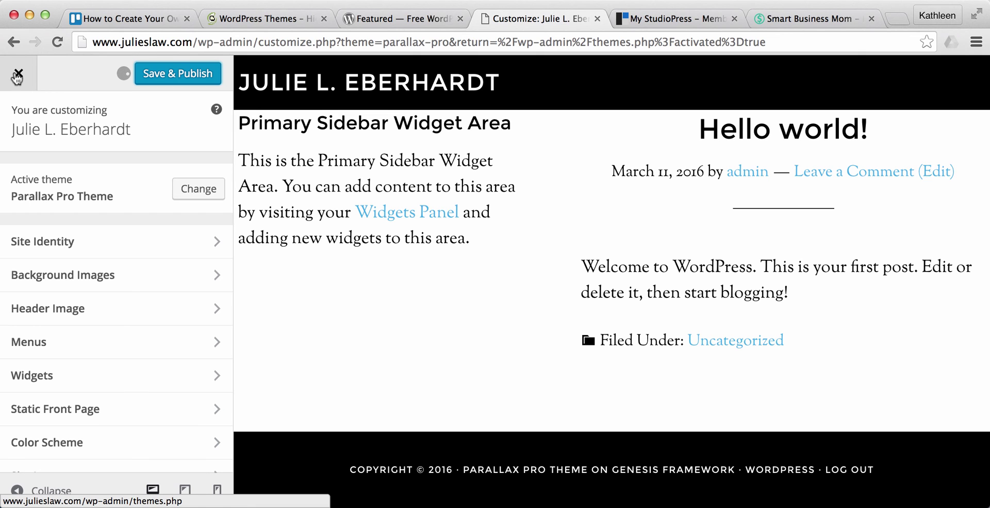
left_click(17, 76)
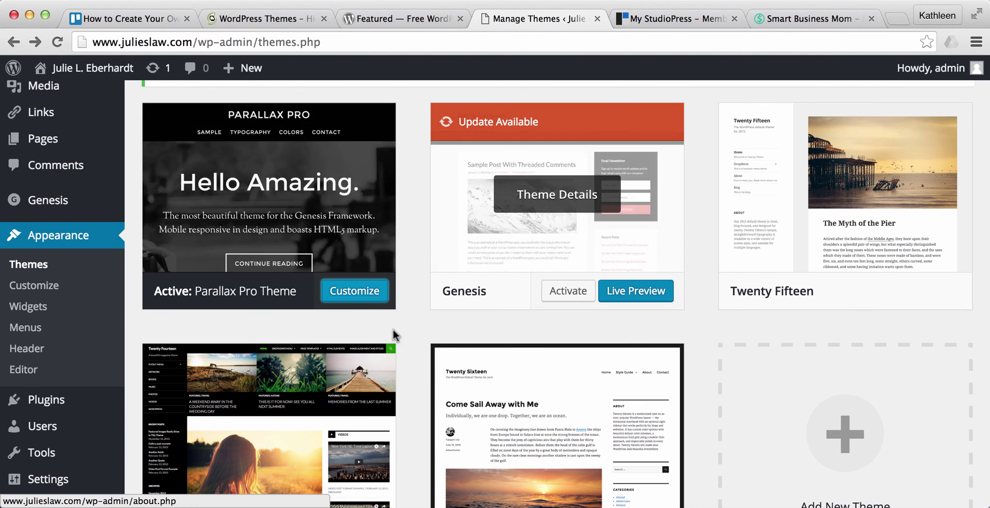
scroll(412, 312, "up", 3)
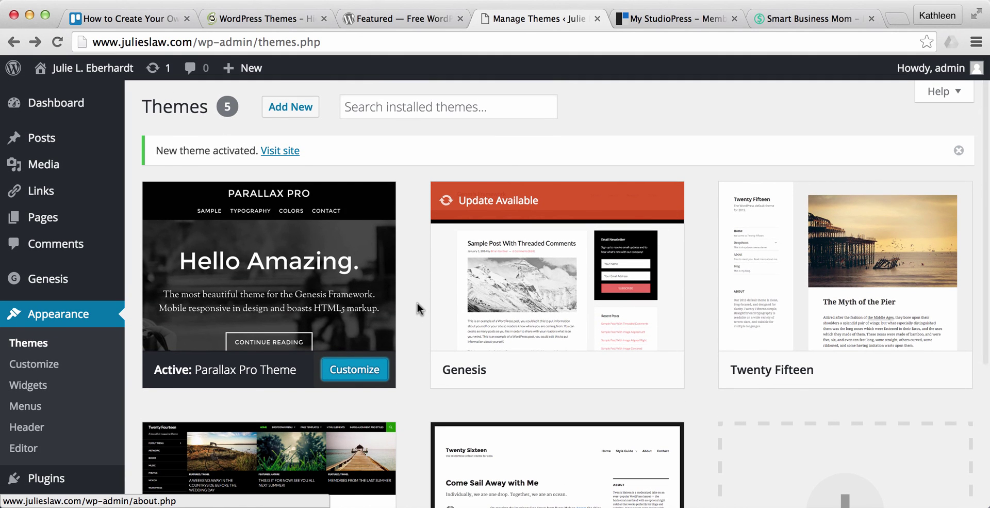